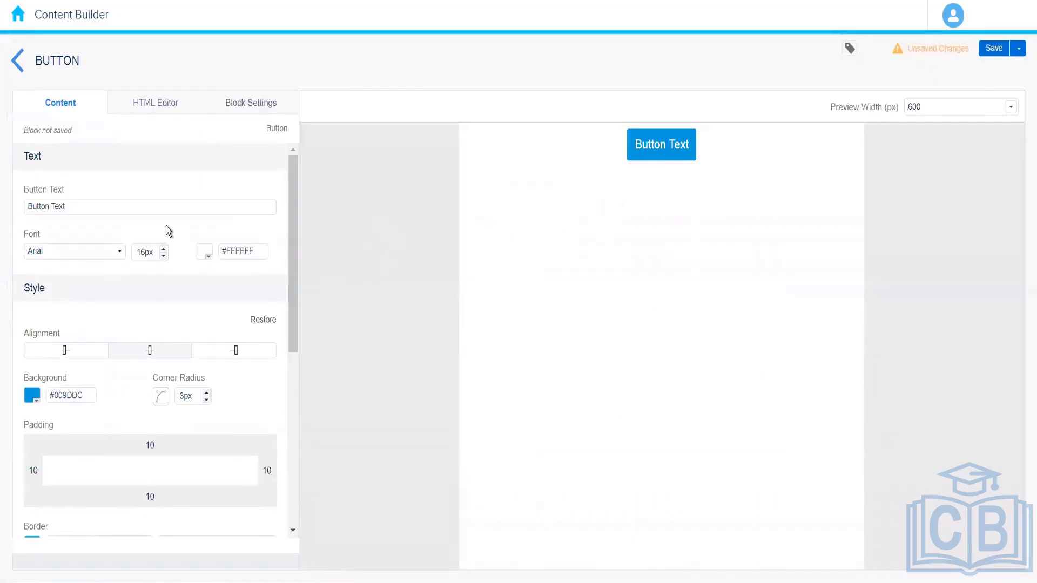
Replace the button's placeholder text with BUY NOW
click(96, 203)
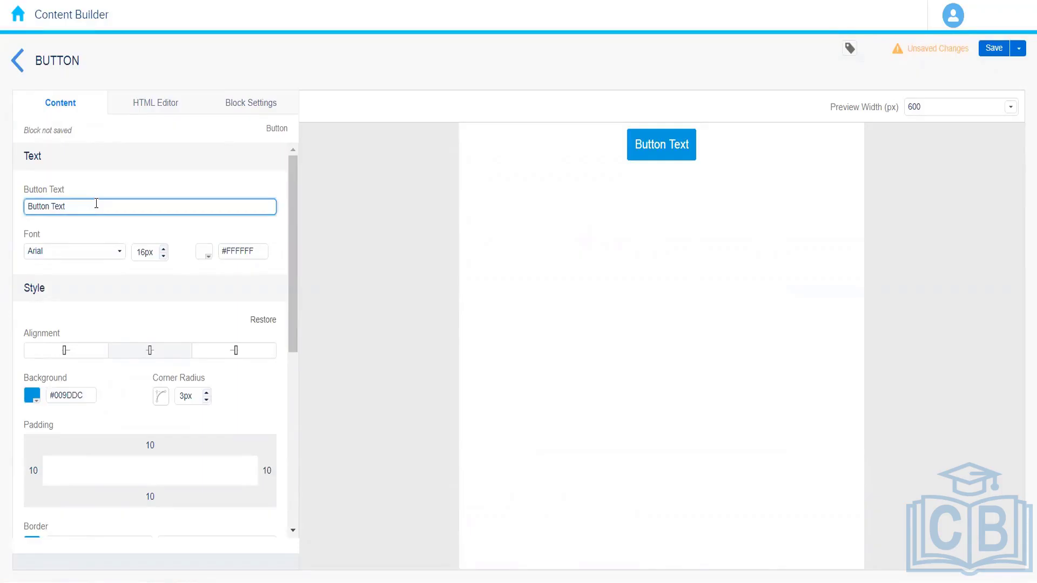
key(BackSpace)
key(ctrl+a)
key(BackSpace)
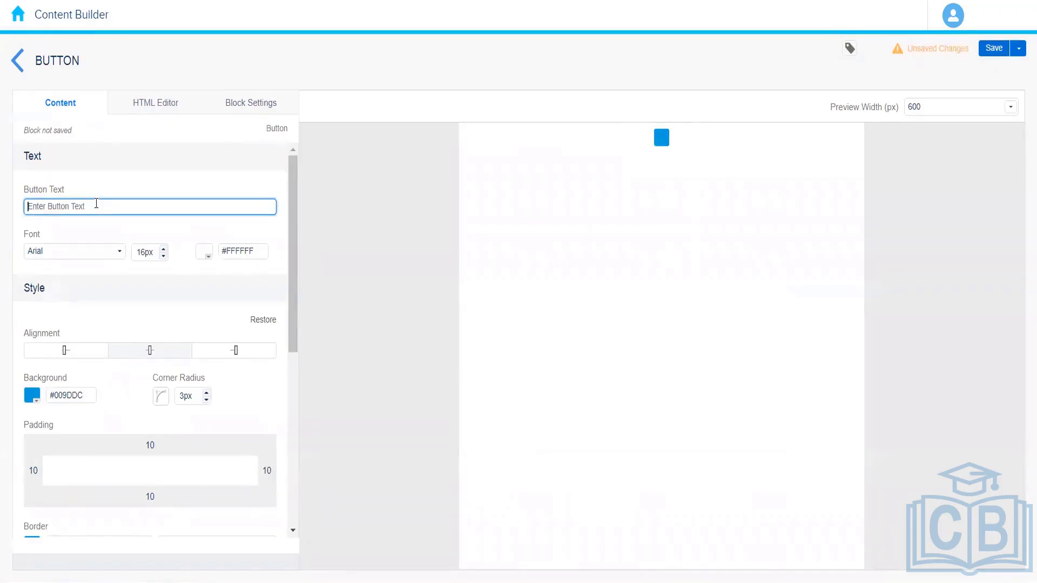
text(BUY NW)
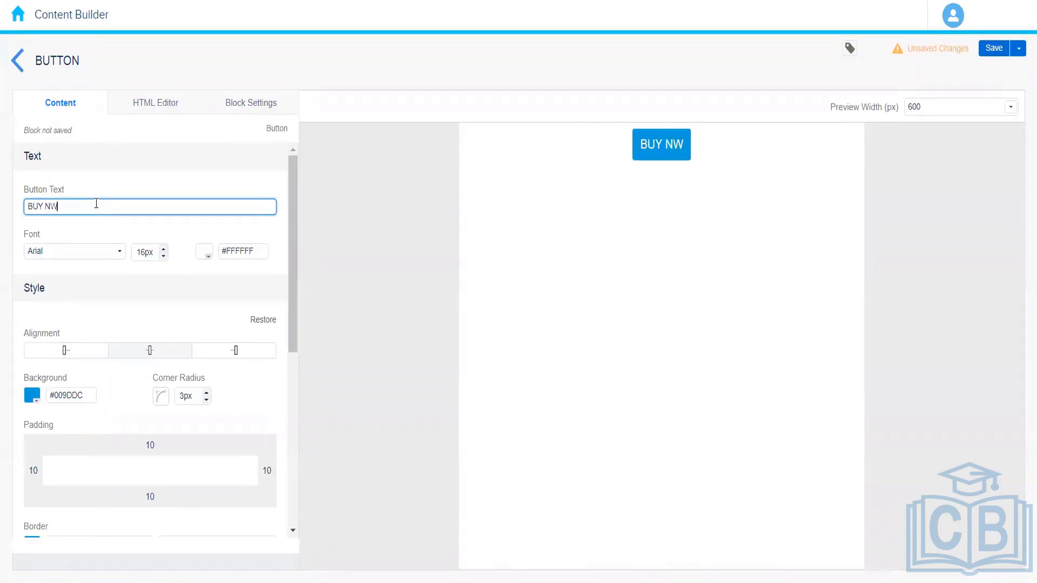
key(BackSpace)
text(OW)
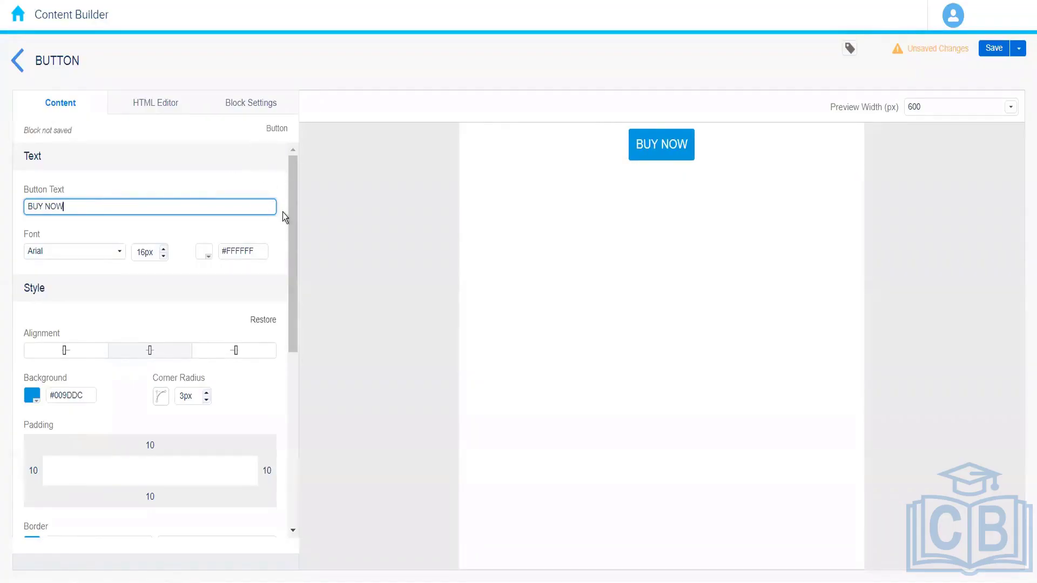
scroll(288, 259, down, 4)
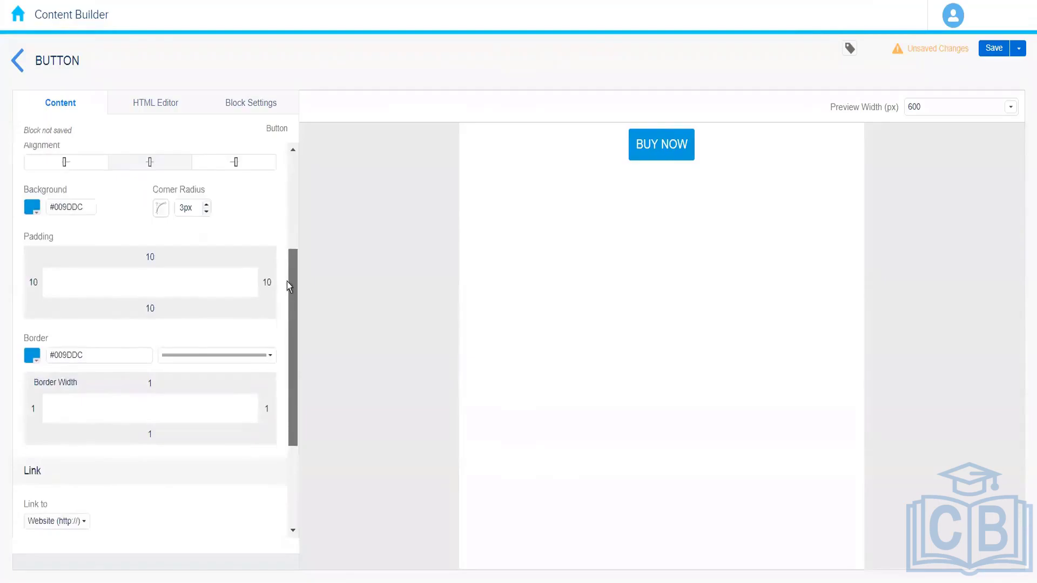
scroll(289, 243, up, 4)
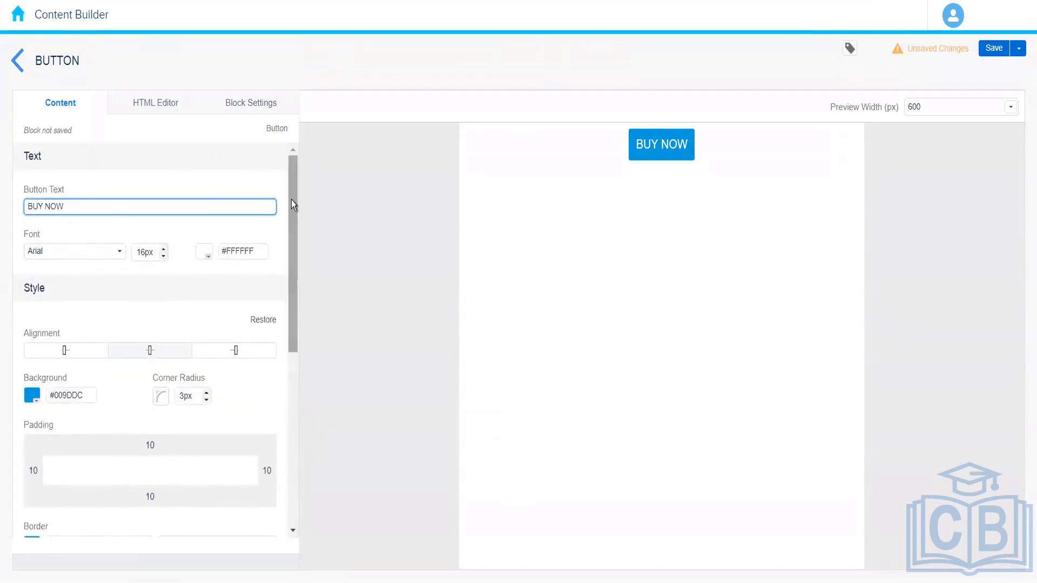
scroll(291, 203, down, 1)
scroll(291, 208, down, 1)
scroll(291, 212, down, 2)
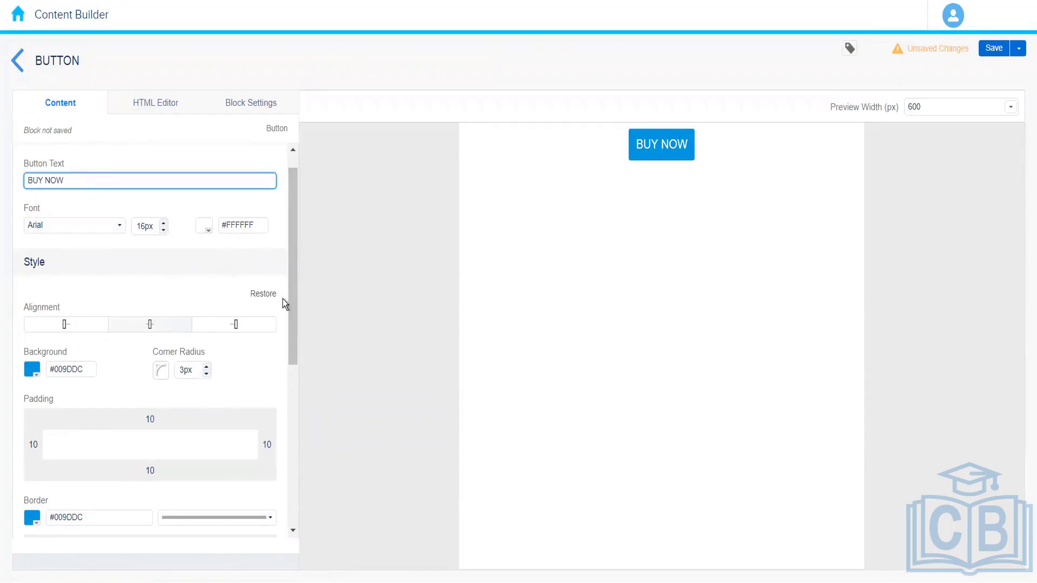
drag(290, 292, 289, 316)
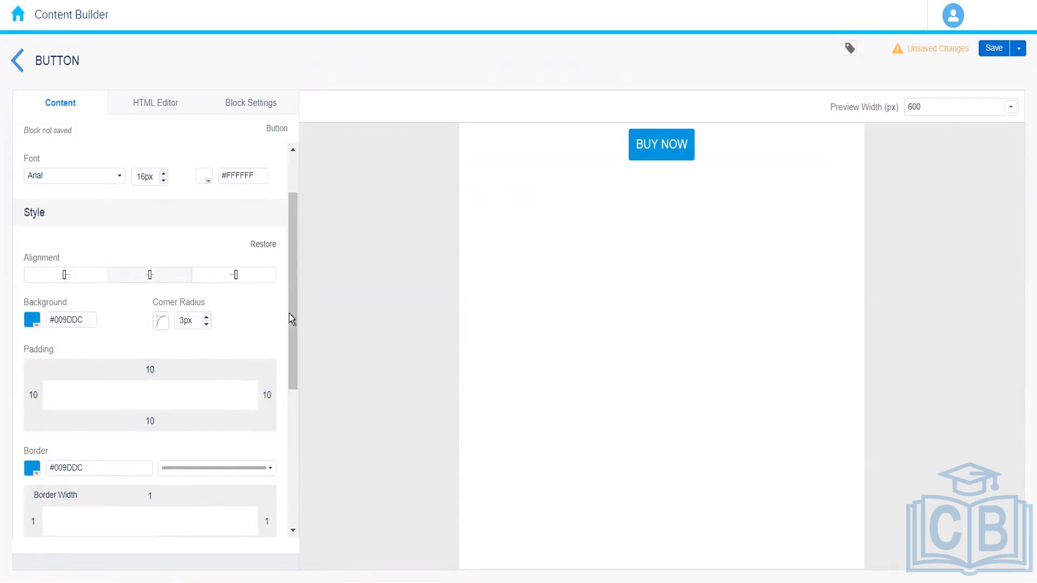
drag(296, 320, 290, 486)
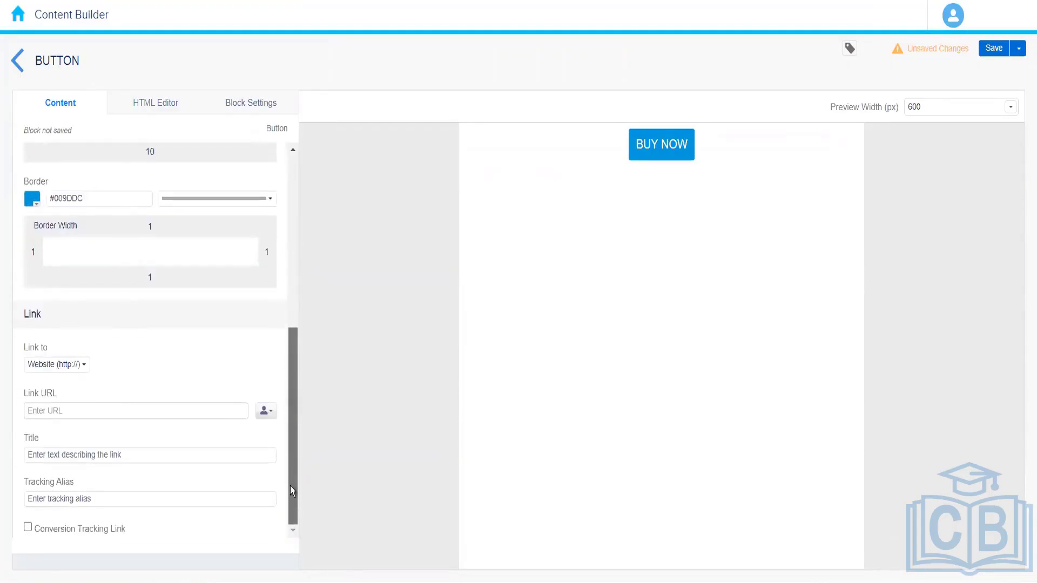
click(65, 411)
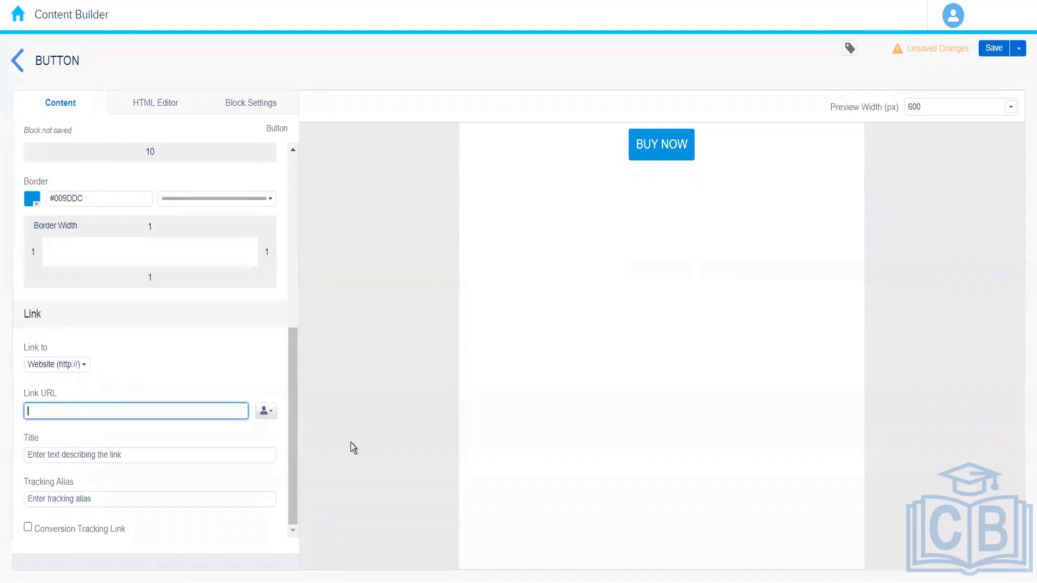
text(www.google.com)
click(234, 380)
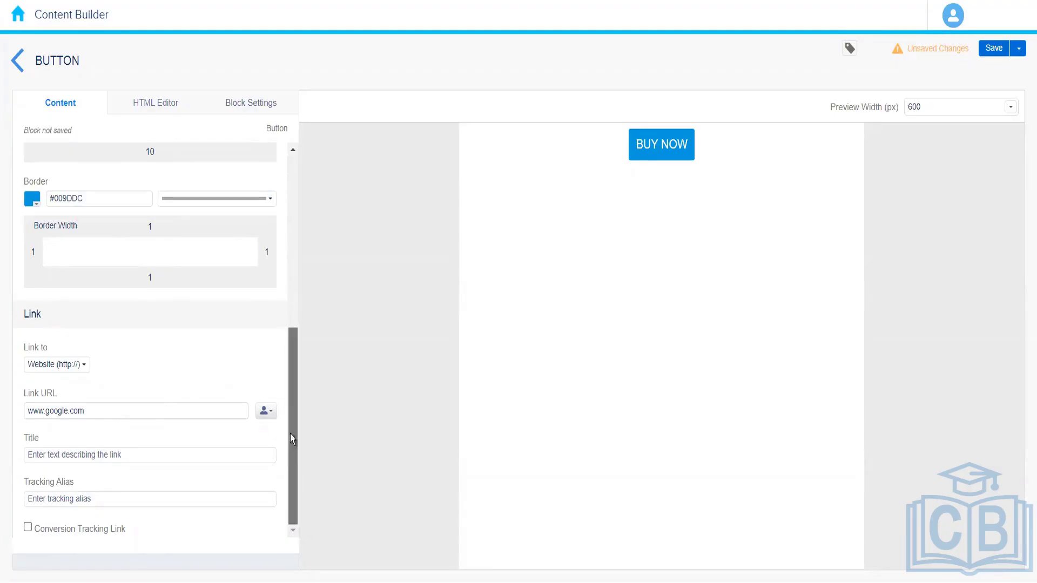
Review the button's generated HTML code and its block settings for device preview, styling and spacing
drag(290, 433, 287, 138)
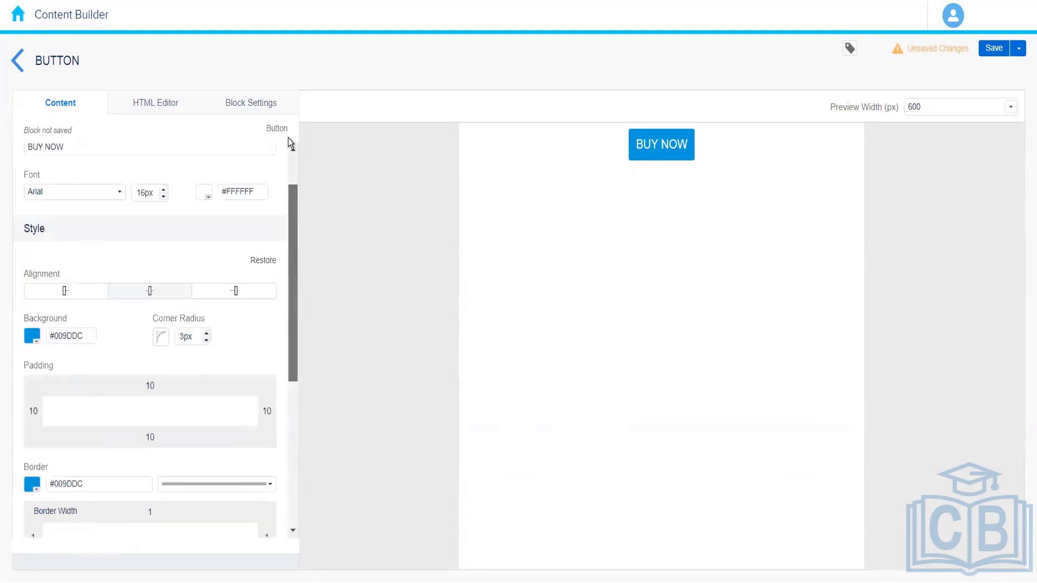
click(148, 107)
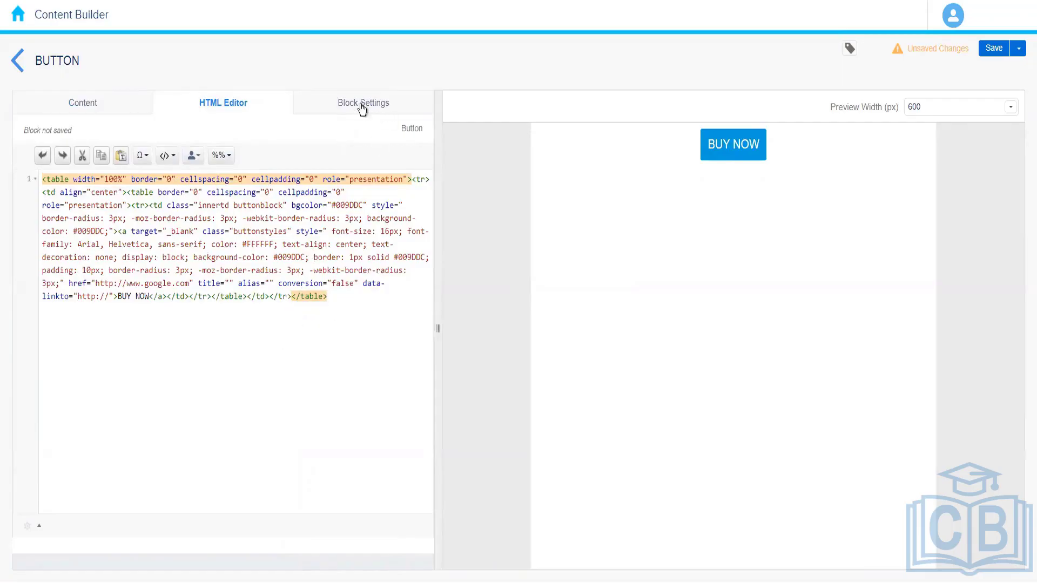
click(84, 112)
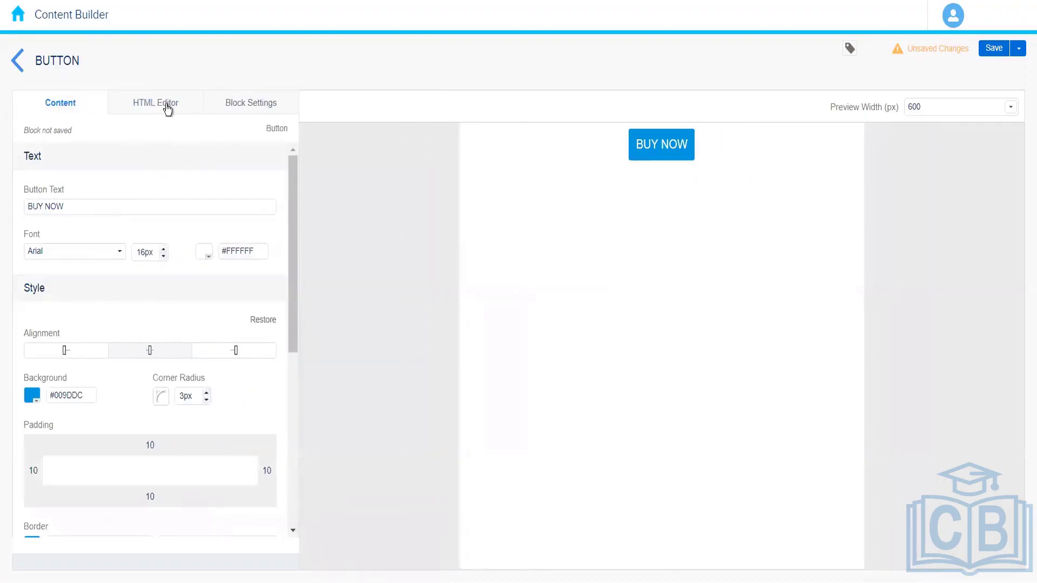
click(162, 102)
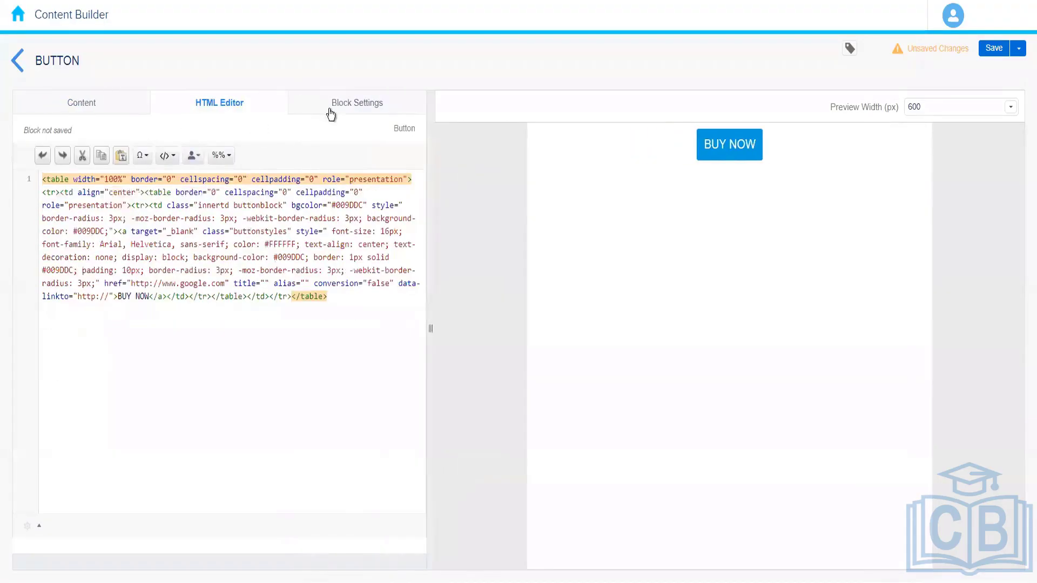
click(358, 110)
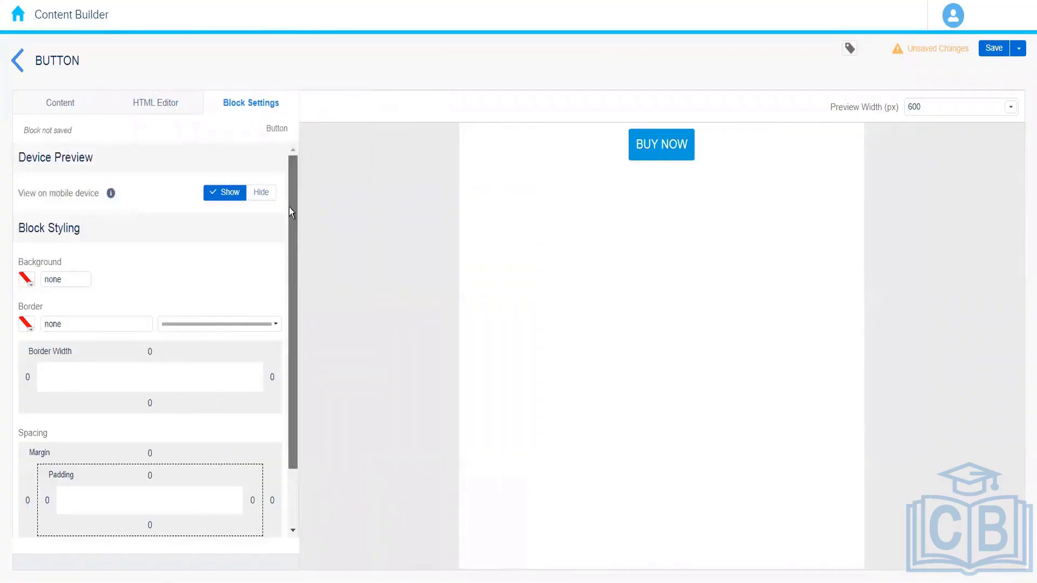
scroll(296, 261, down, 2)
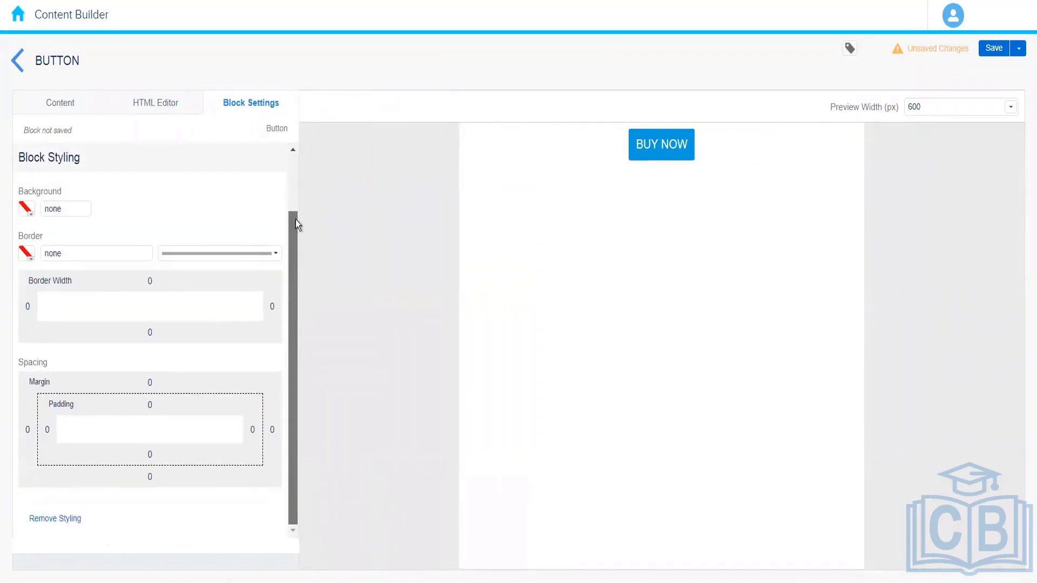
drag(296, 220, 294, 143)
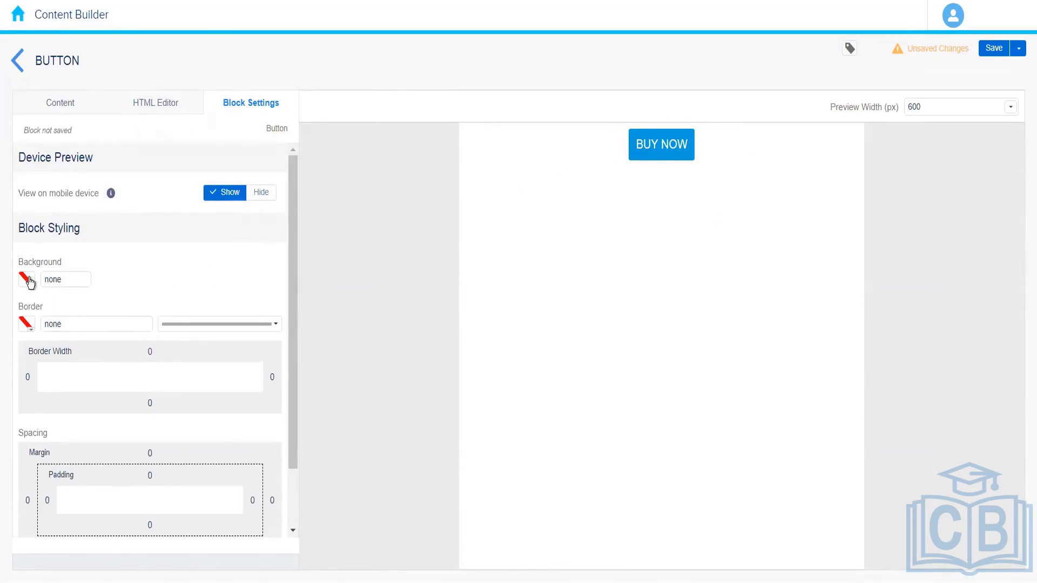
Set the block's background colour to light grey #E4E4E4
click(30, 282)
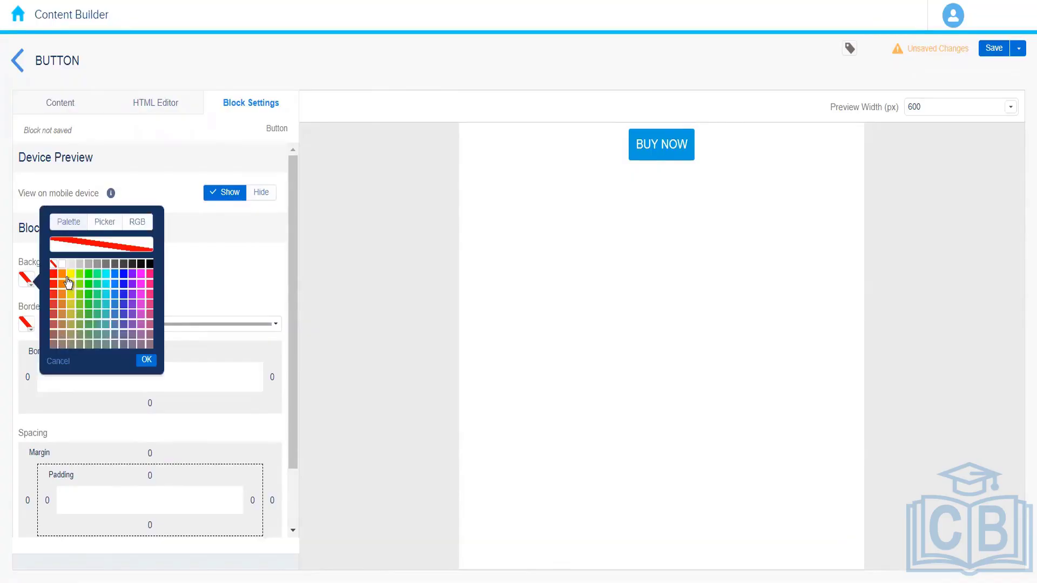
click(70, 264)
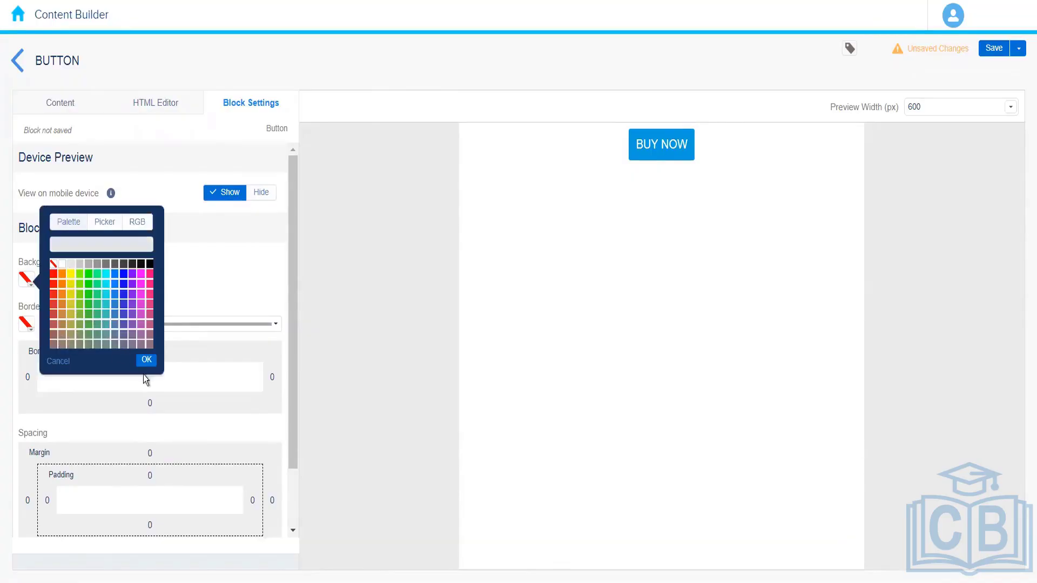
click(146, 360)
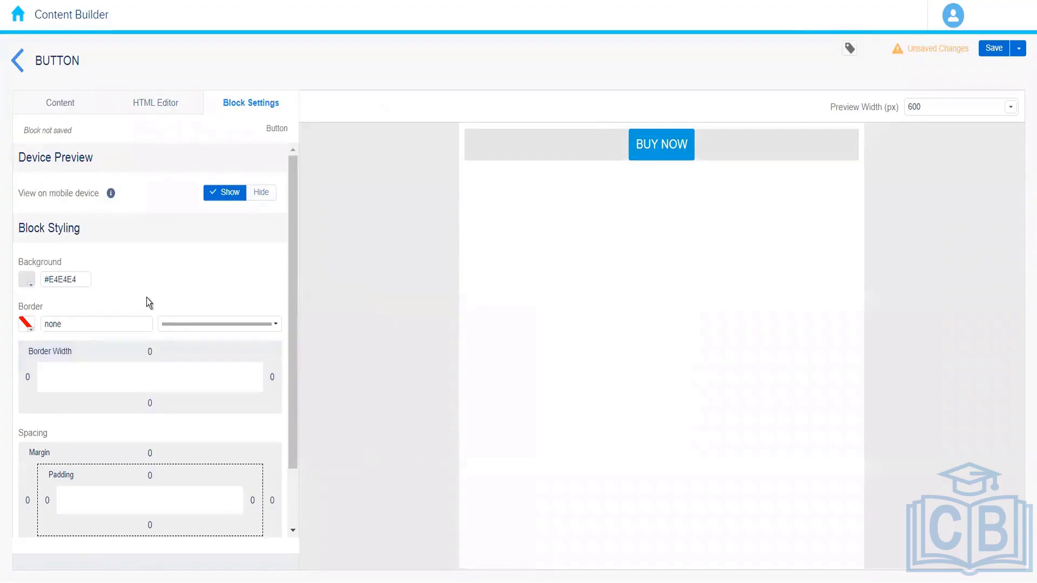
Reset the block's background colour to none
click(26, 280)
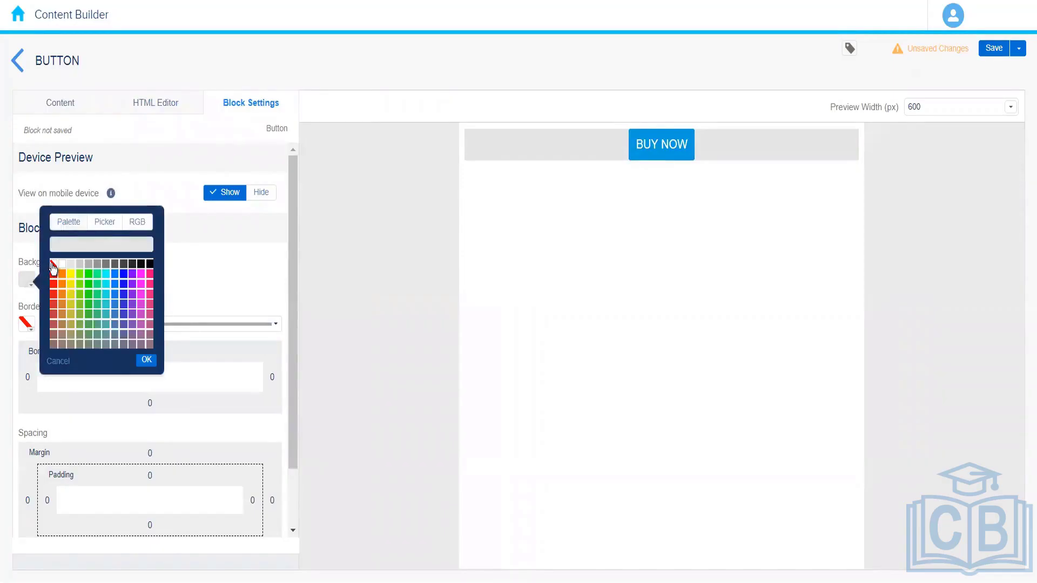
click(52, 265)
click(146, 360)
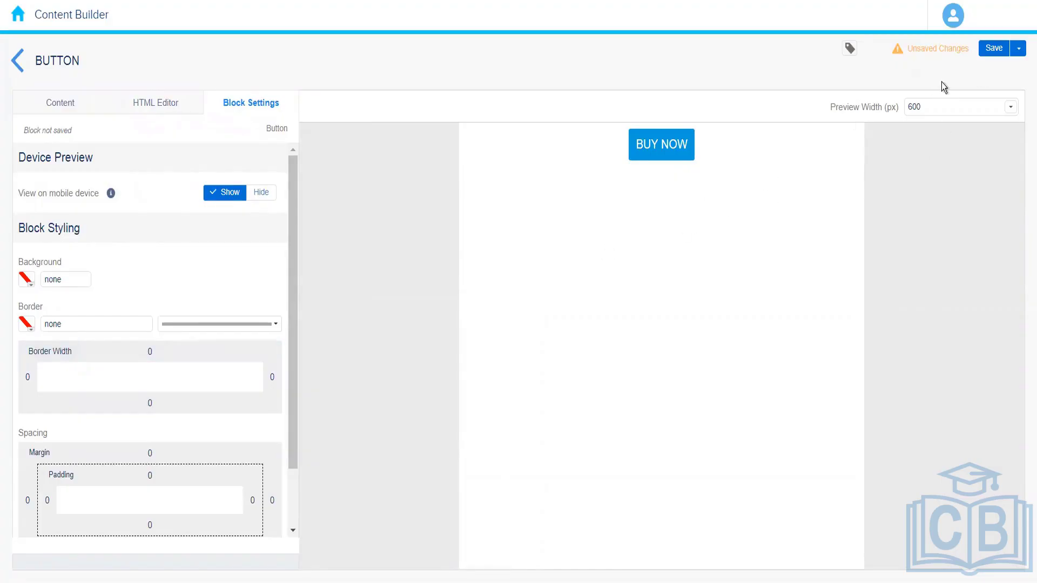
Save the button content block under the name Button Block
click(992, 49)
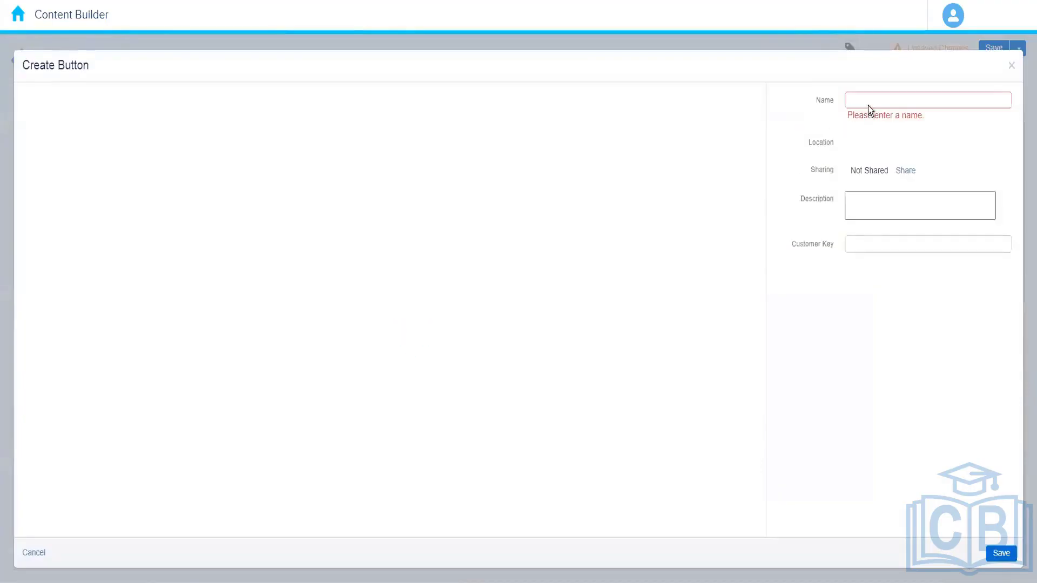
click(867, 105)
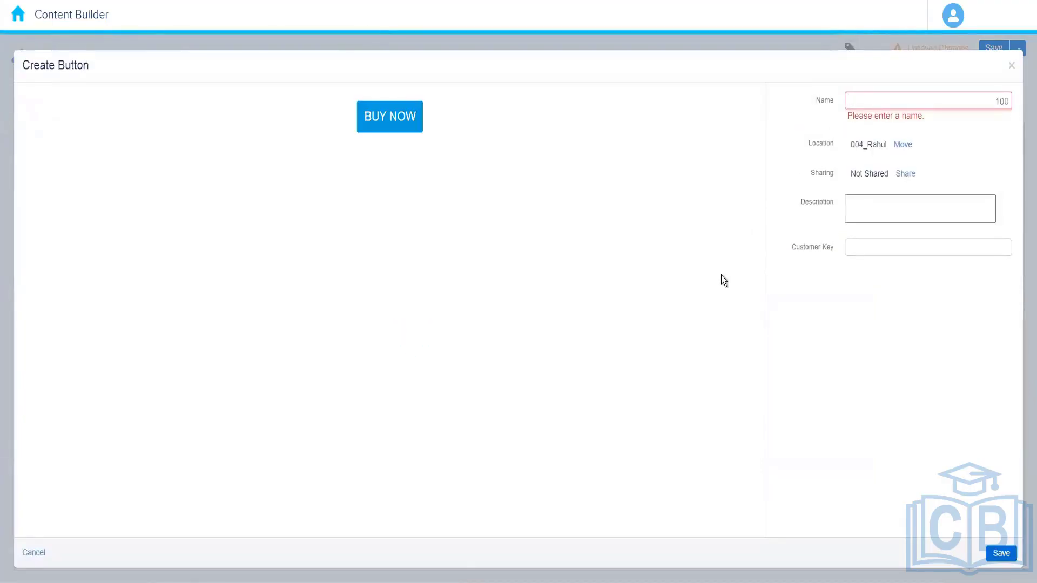
text(Button )
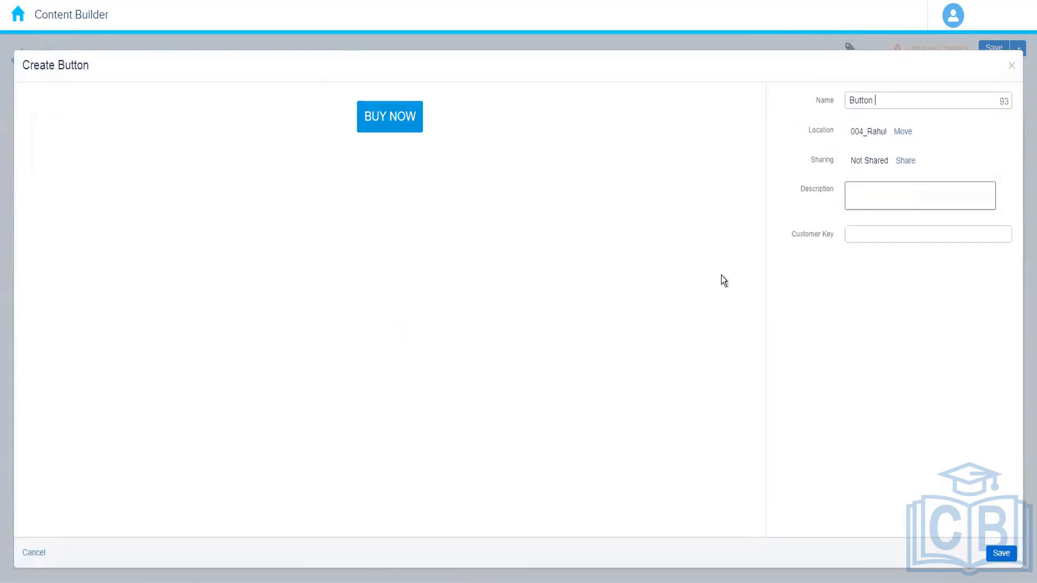
text(Block)
click(900, 330)
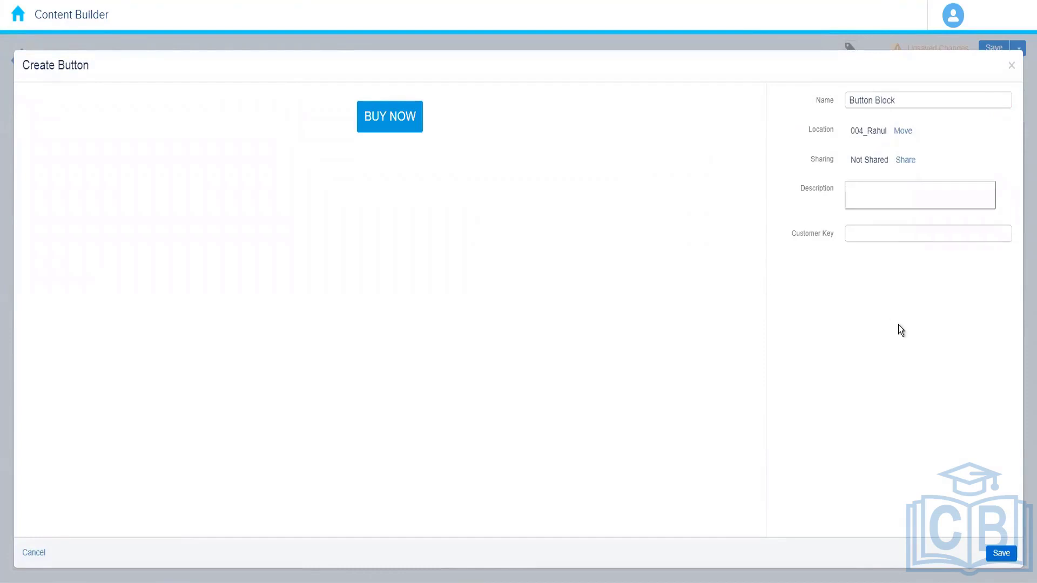
click(994, 558)
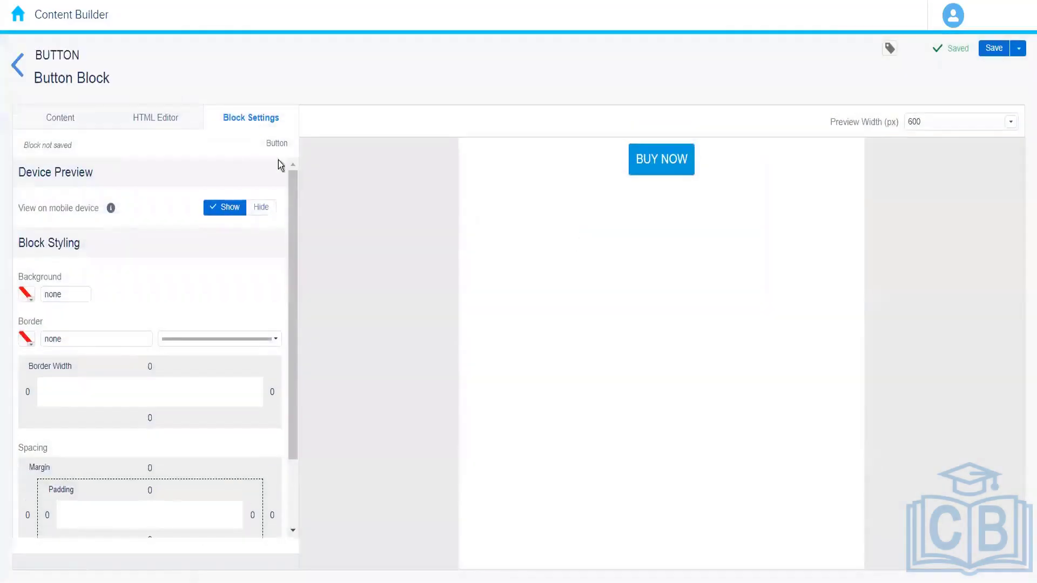
Return to the content list and create a new HTML content block
click(19, 69)
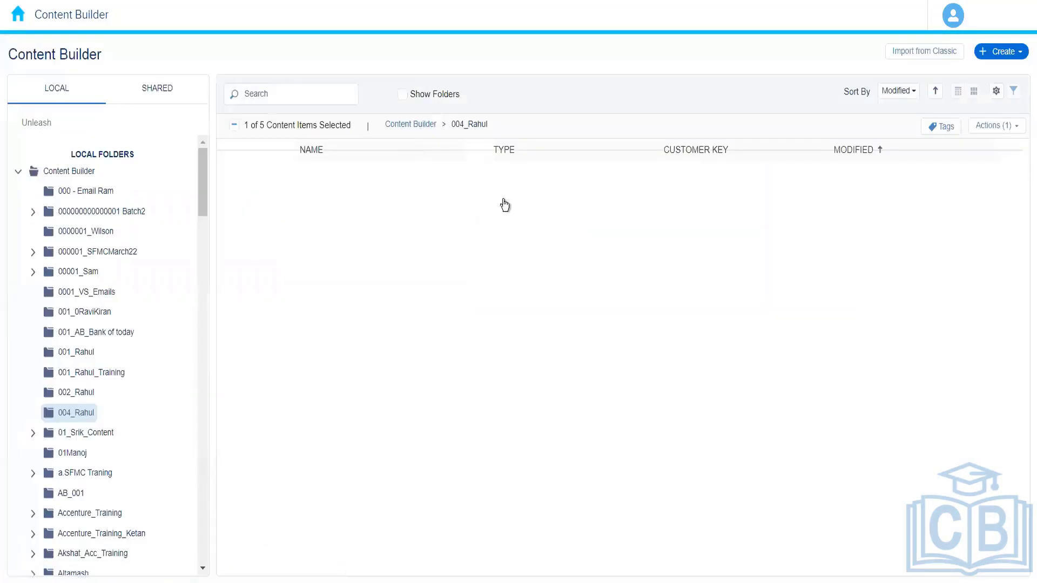
click(1013, 51)
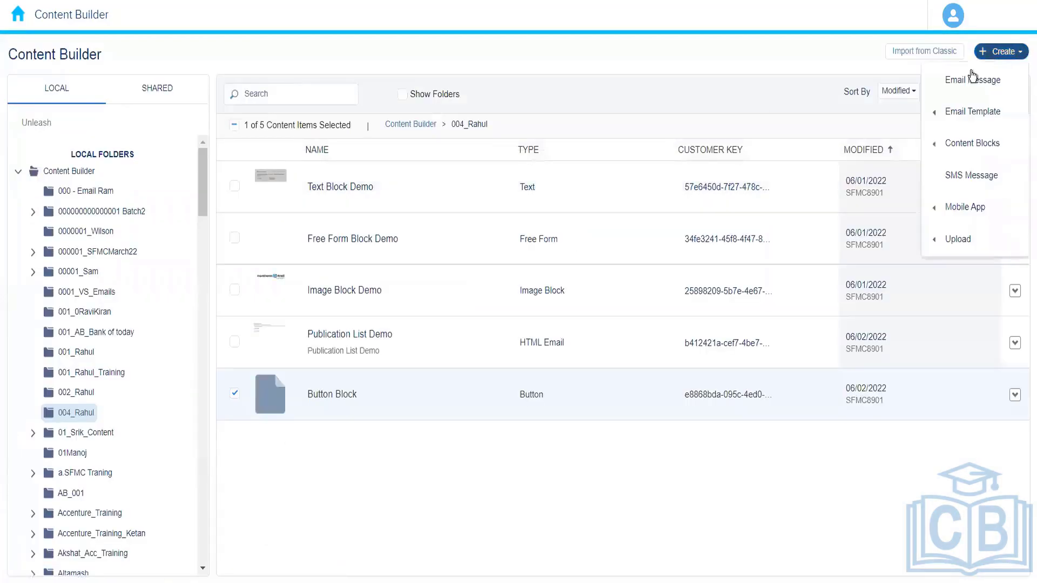
mouse_move(960, 143)
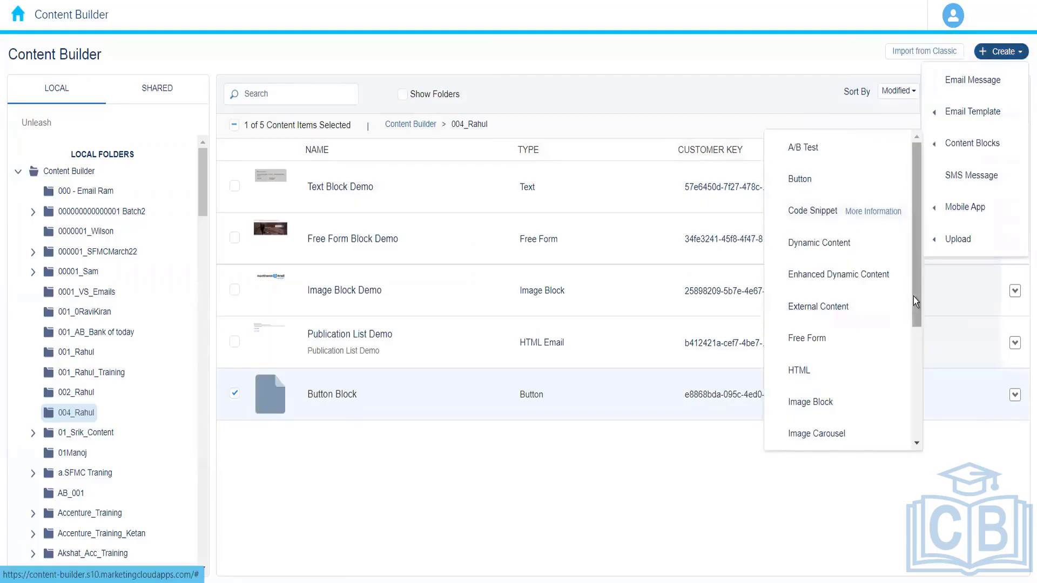
drag(913, 295, 913, 354)
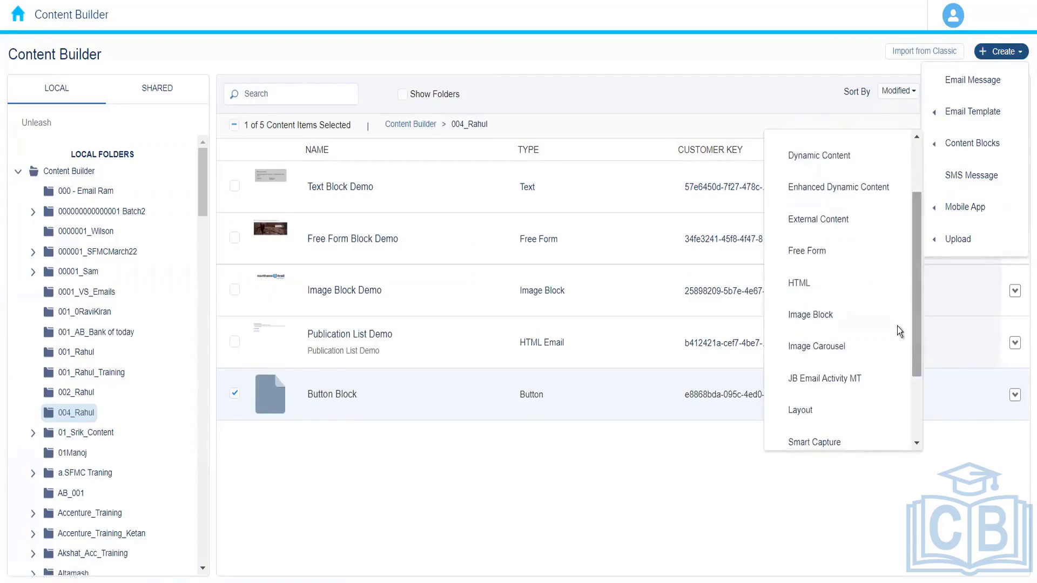
click(821, 289)
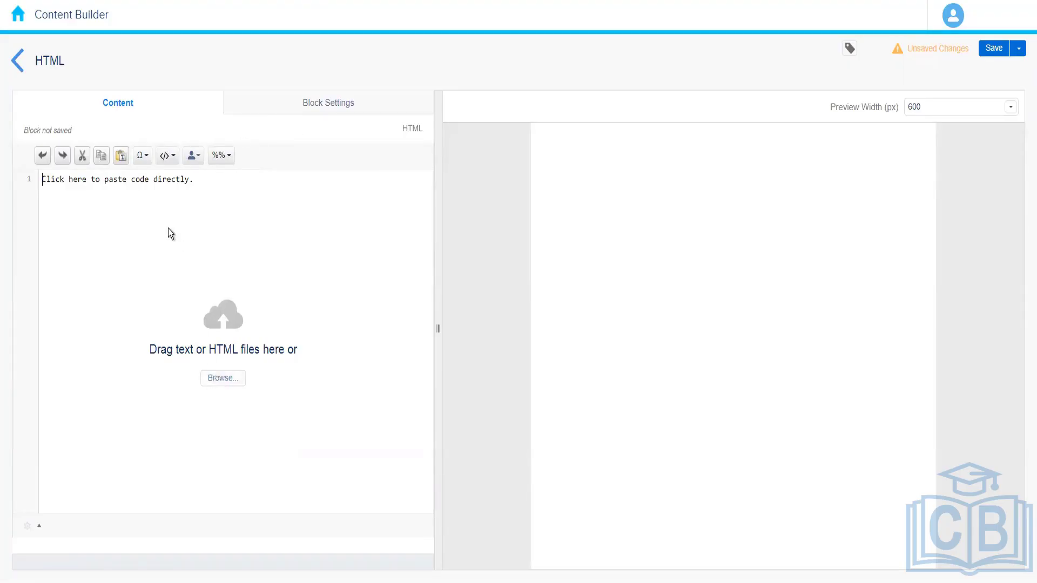
Load the existing File.HTML code file into the new HTML block
click(214, 378)
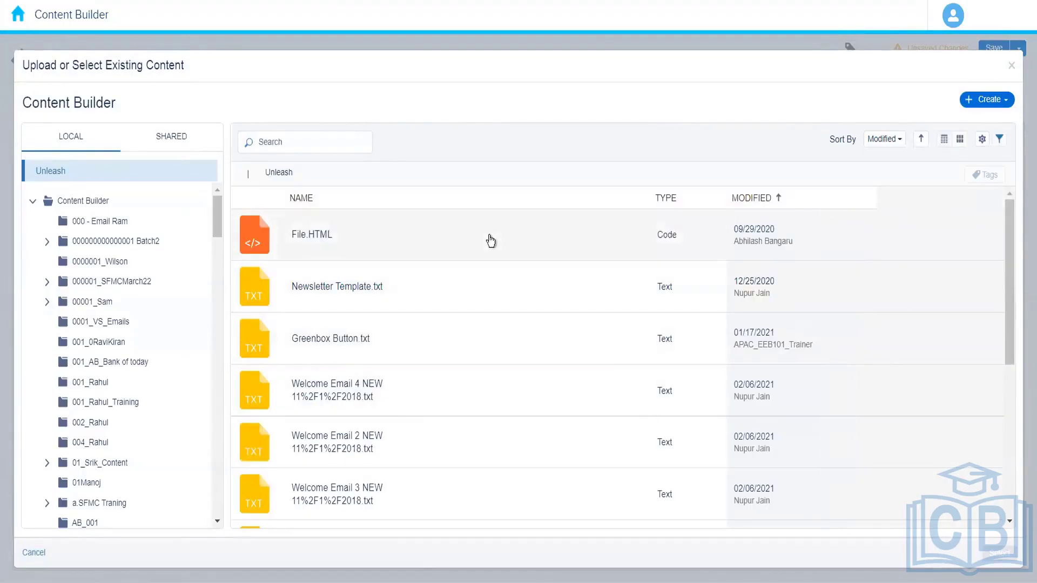
click(451, 247)
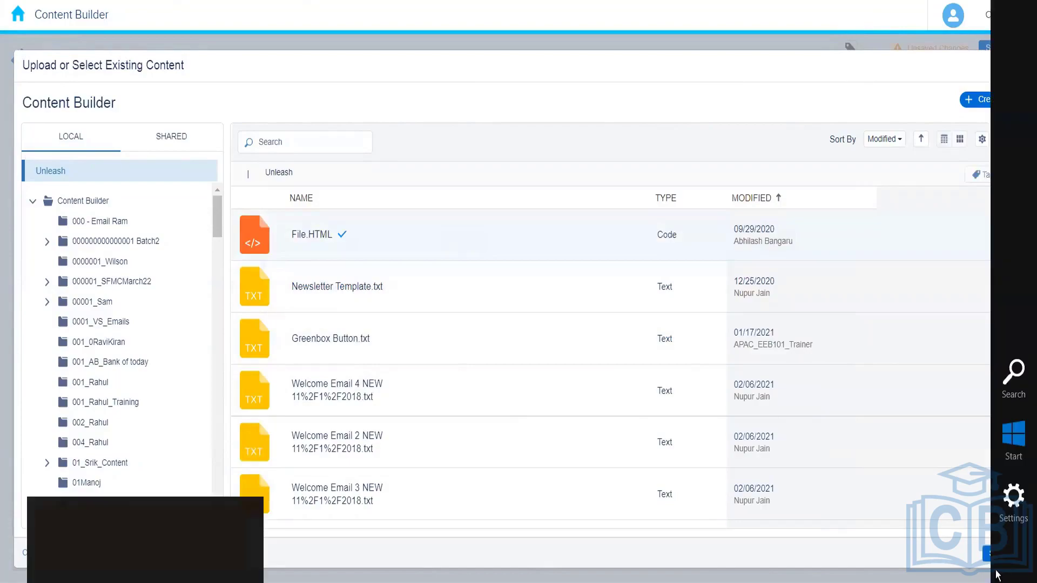
click(988, 561)
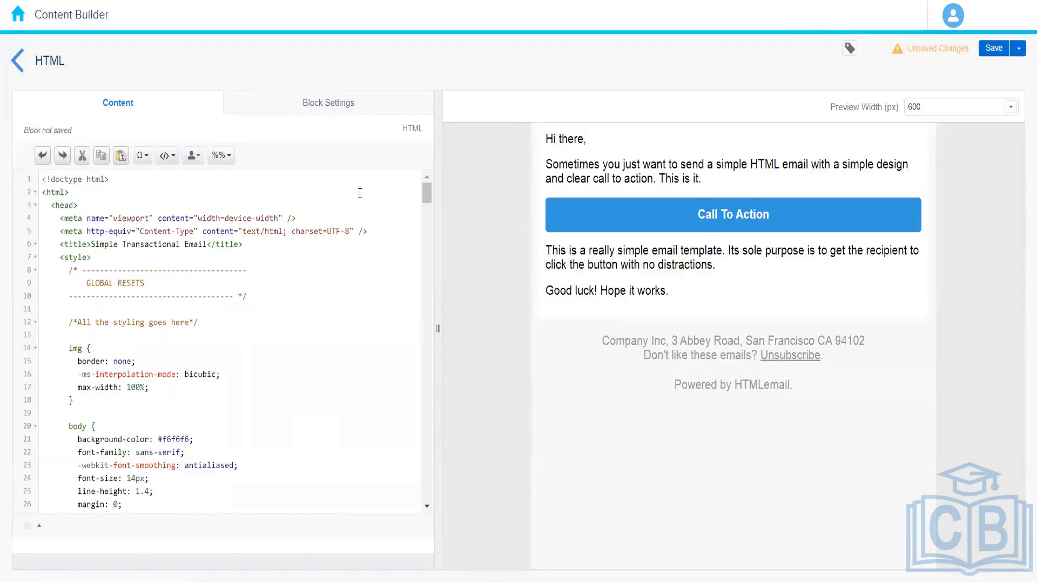
Review the loaded HTML code through to its end and look over the block's styling settings
drag(425, 197, 429, 475)
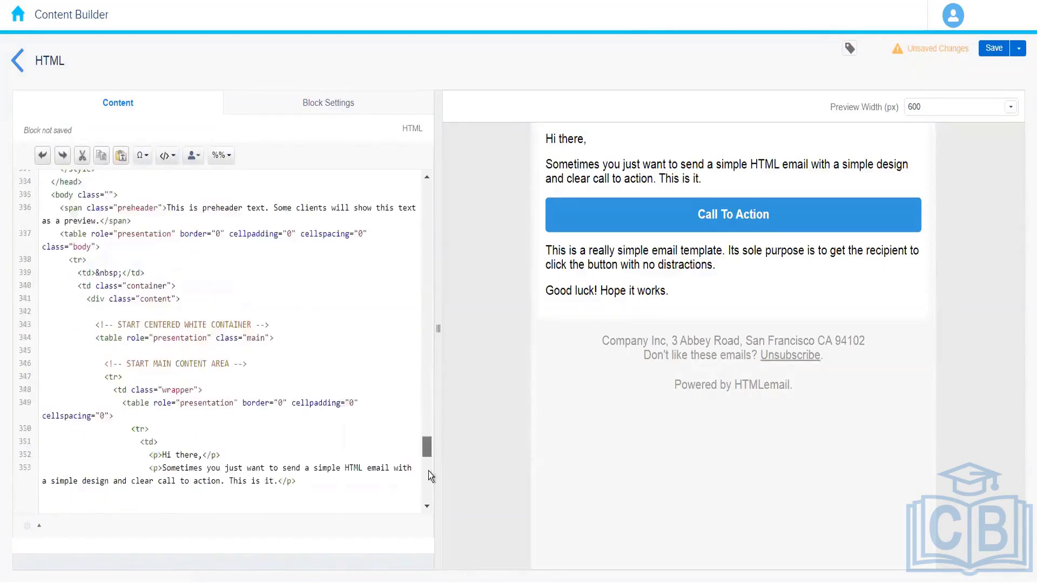
scroll(430, 486, down, 10)
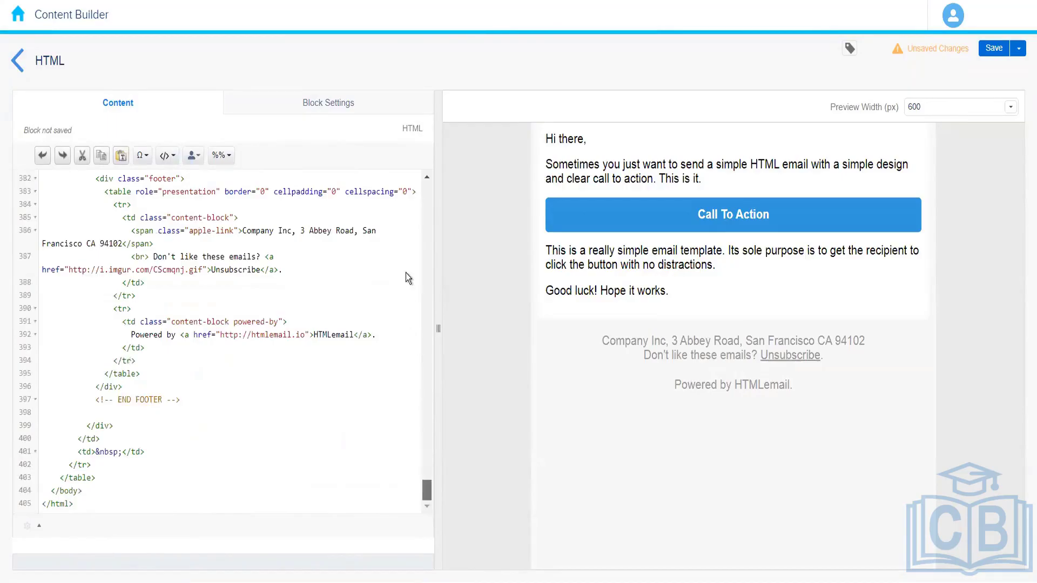
drag(406, 273, 412, 168)
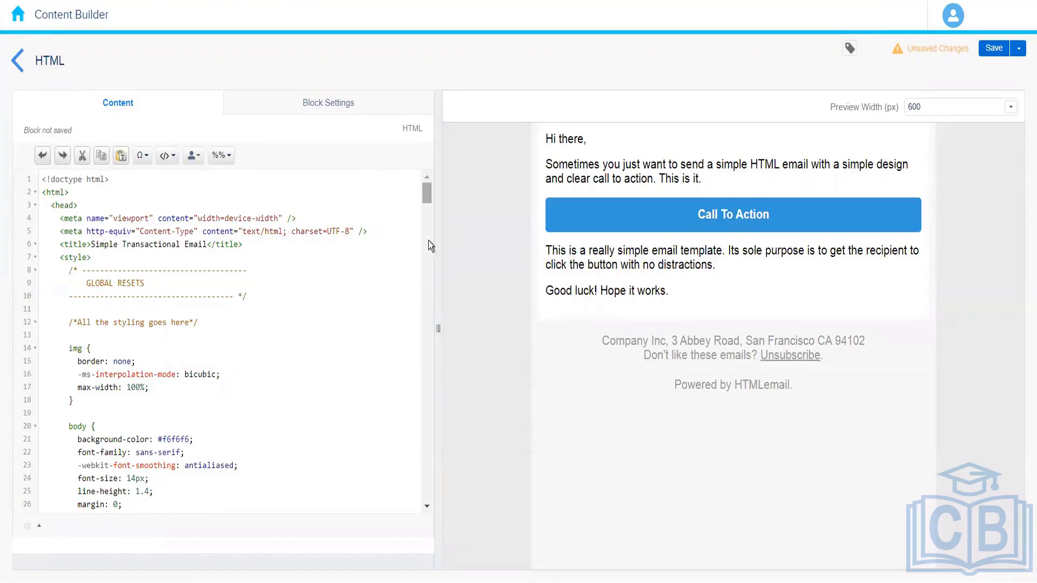
click(323, 114)
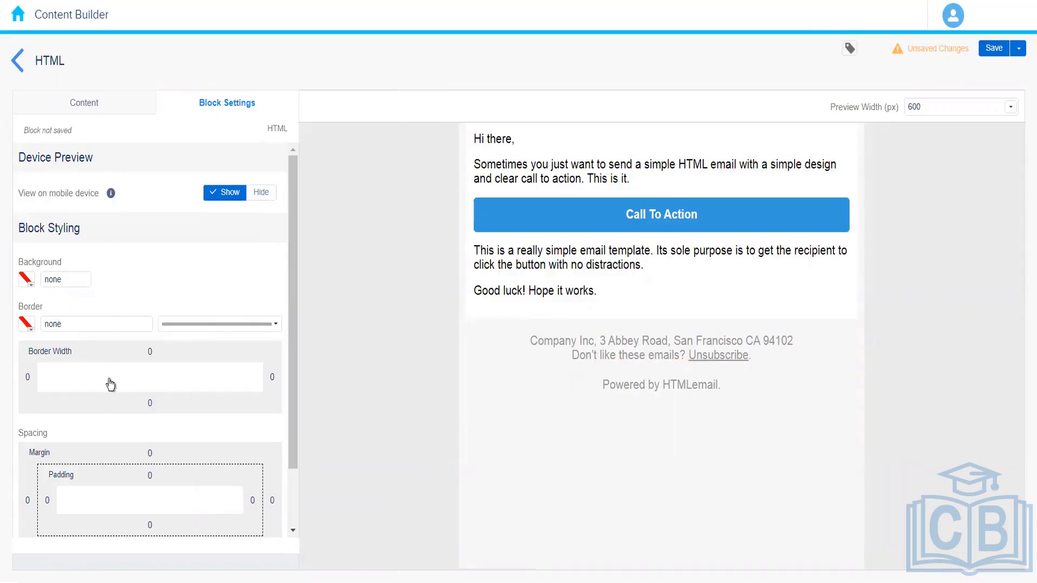
click(92, 109)
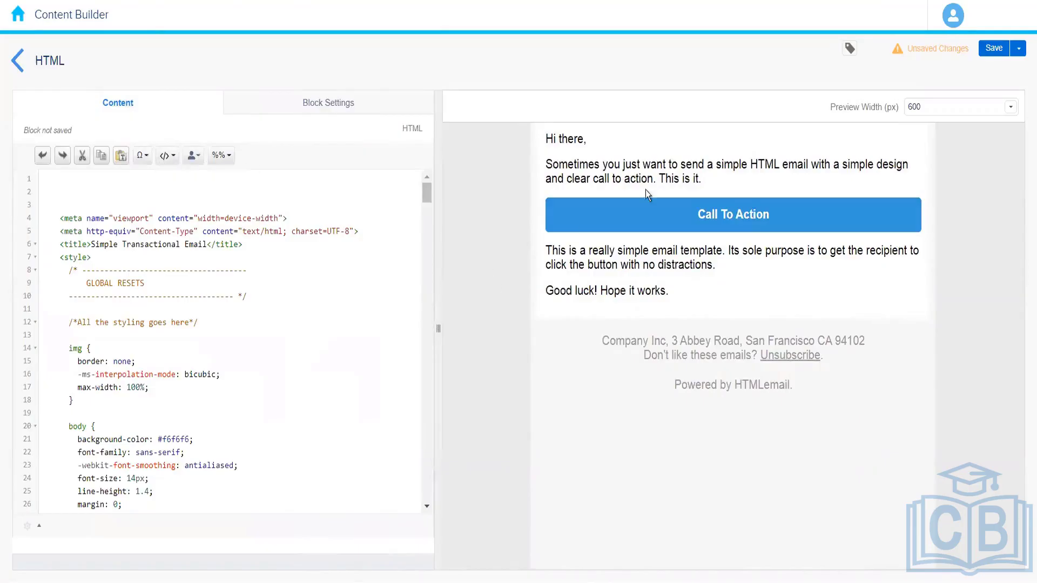
Save the HTML content block under the name HTML Block Demo
click(995, 49)
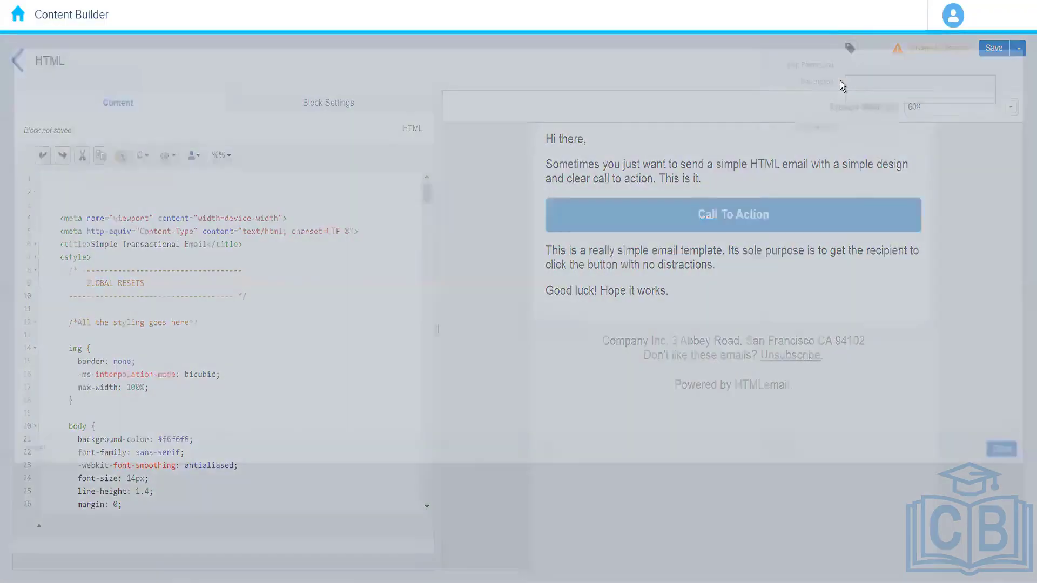
click(870, 101)
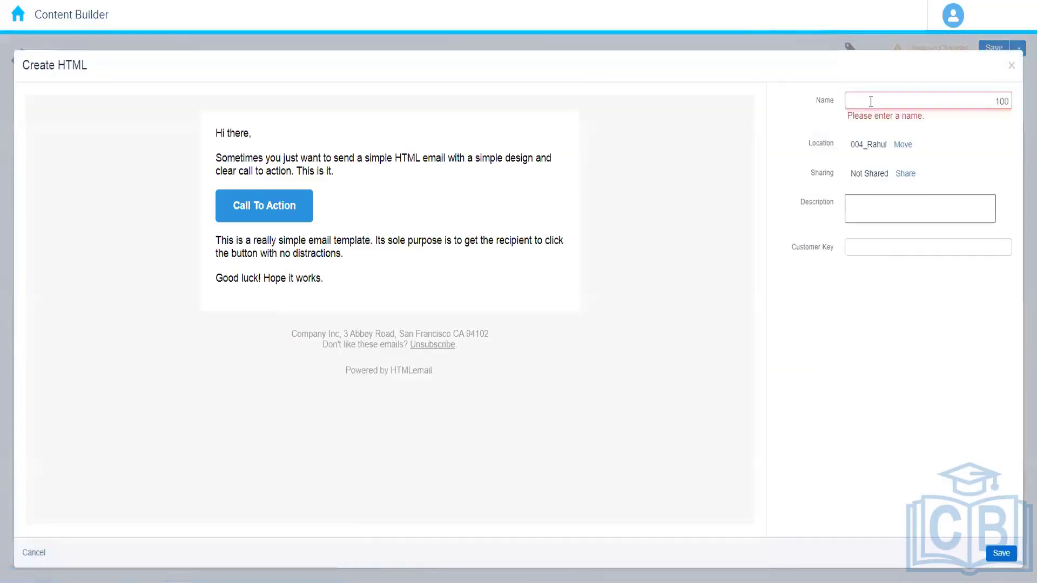
text(HTML_BI)
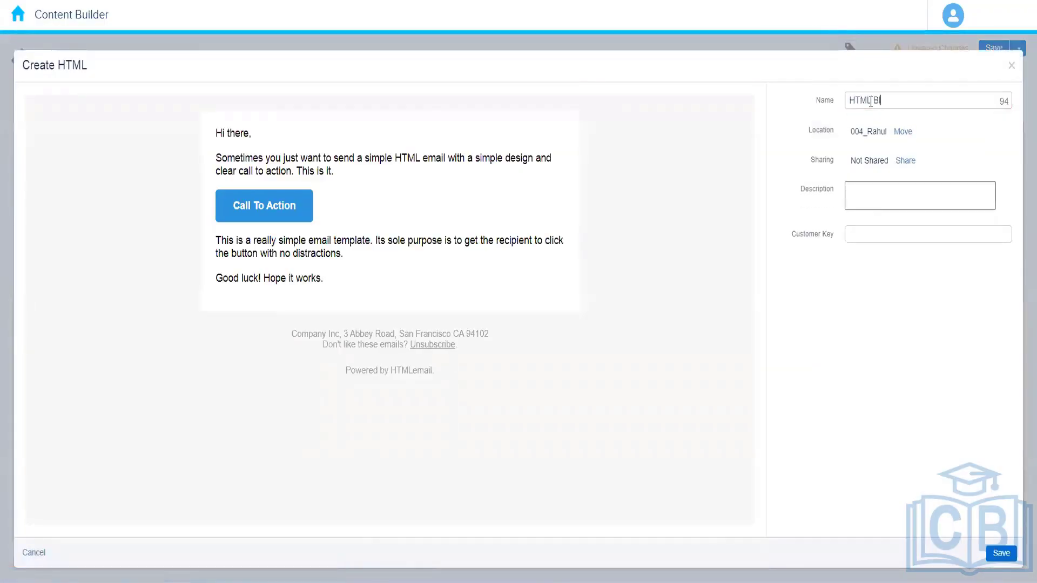
text(ock)
click(879, 312)
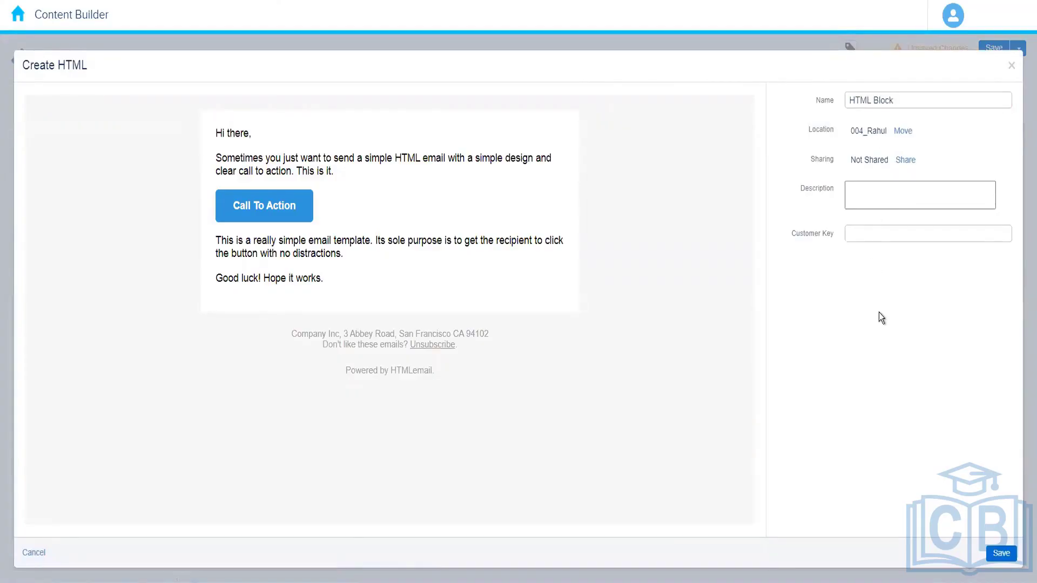
click(908, 101)
text(Demo)
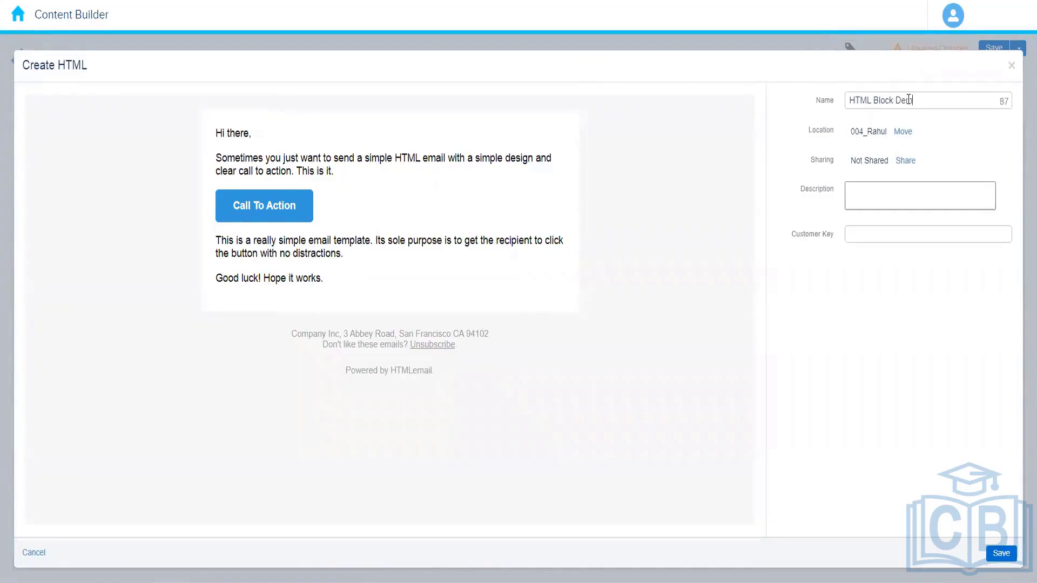
click(887, 353)
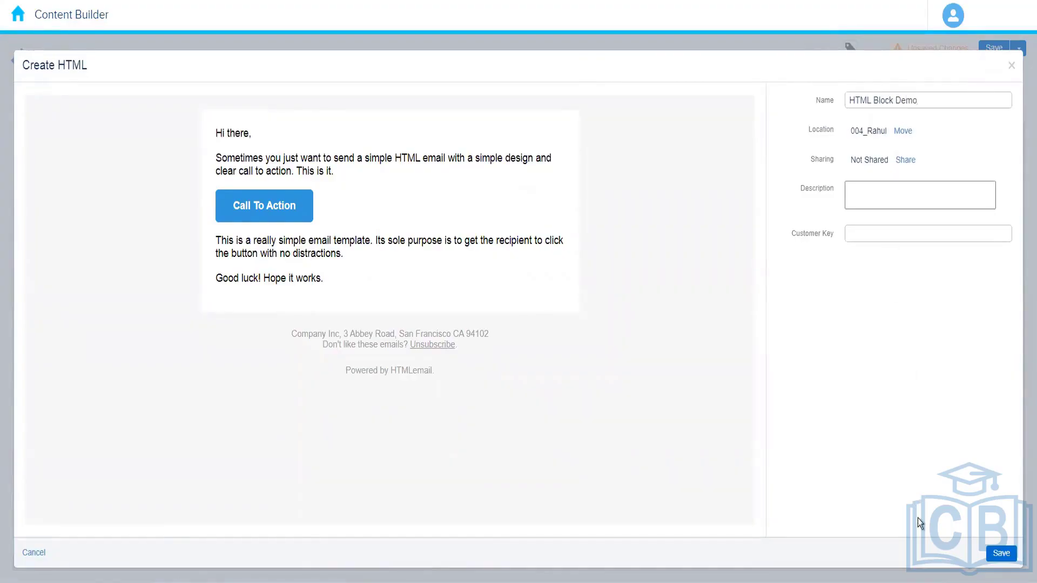
click(1000, 554)
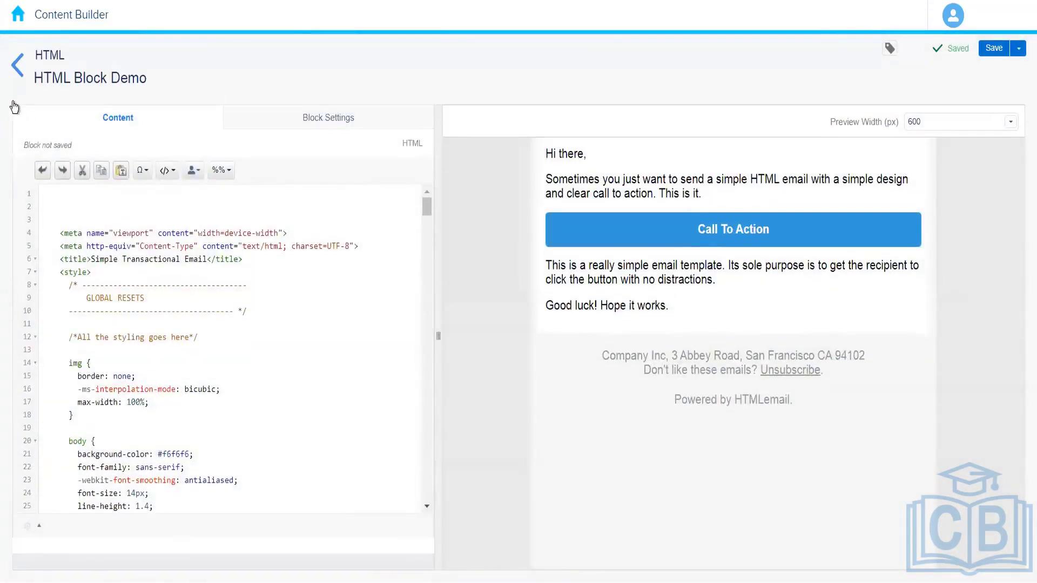
Return to the content list and create a new Image Carousel content block
click(16, 77)
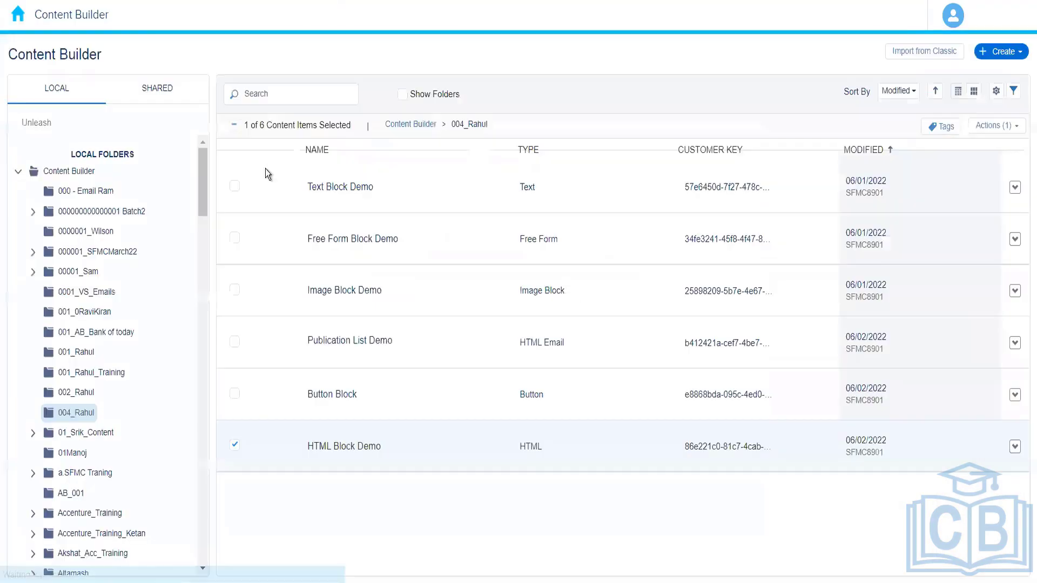
click(1010, 52)
mouse_move(966, 143)
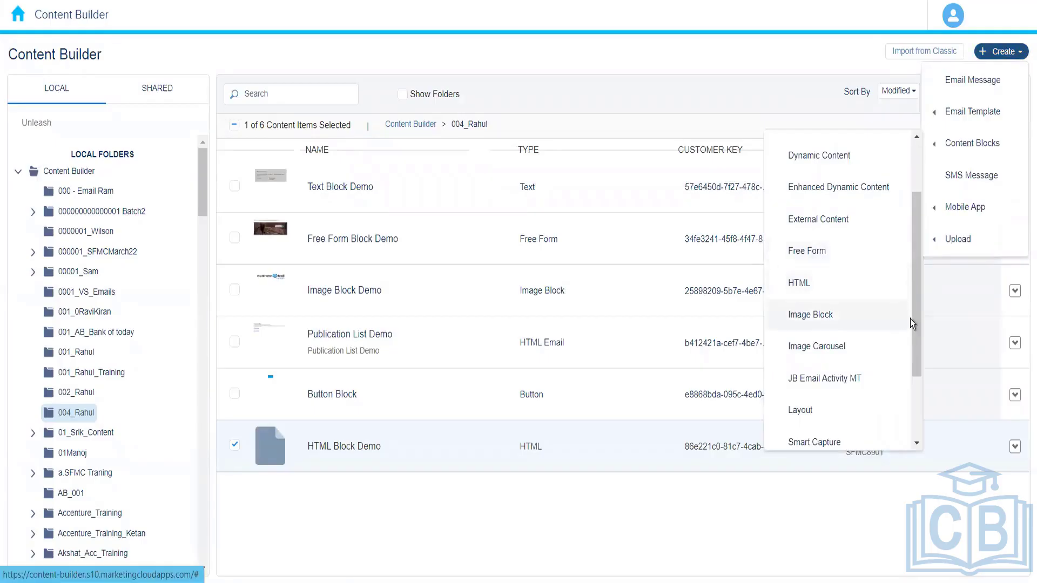
scroll(915, 324, down, 2)
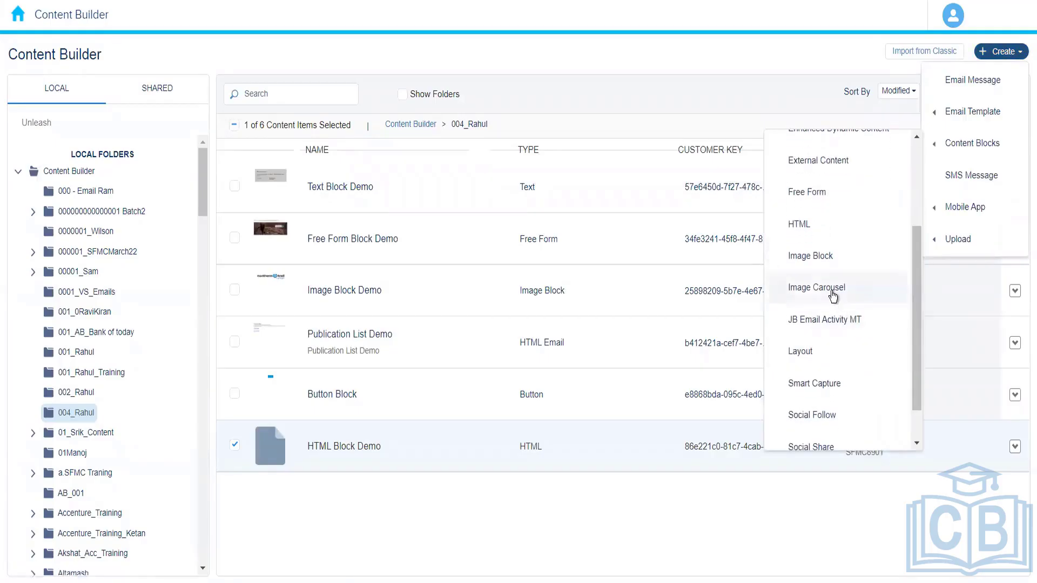
click(834, 288)
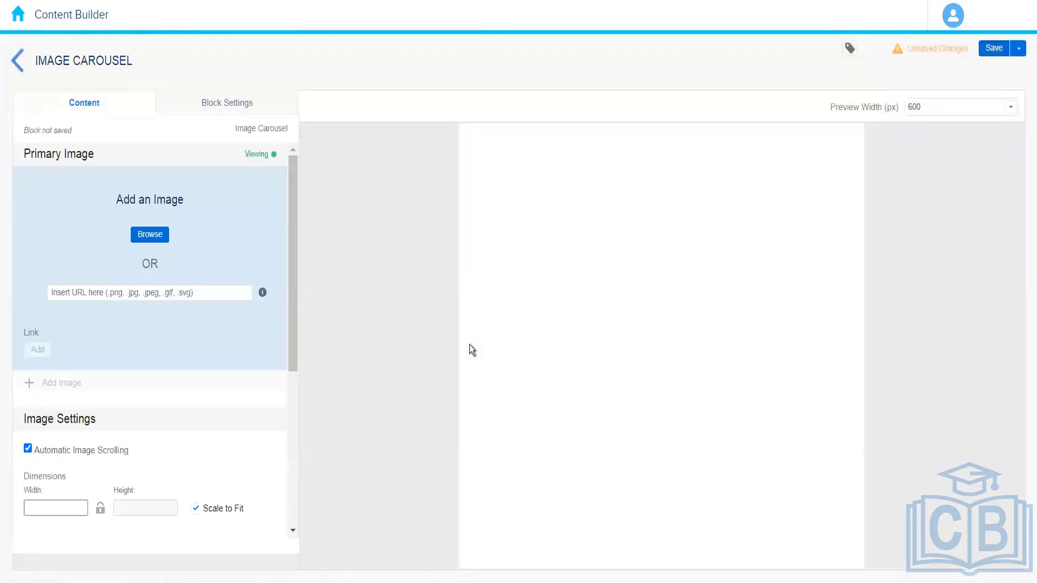
Choose fall-hiking_preview.jpeg from the existing content as the carousel's primary image
drag(293, 243, 294, 209)
click(149, 234)
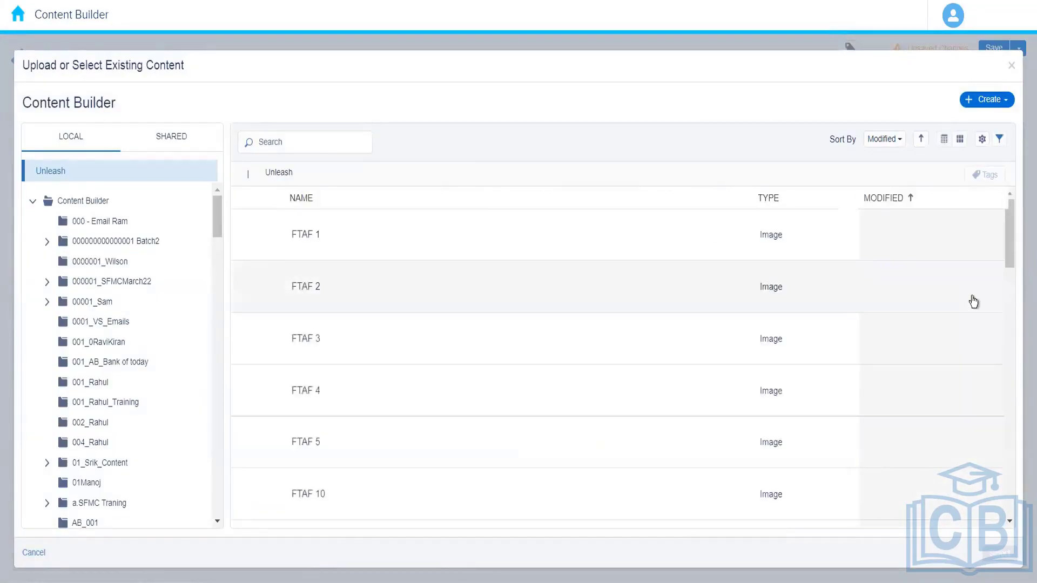
drag(1009, 248, 1009, 492)
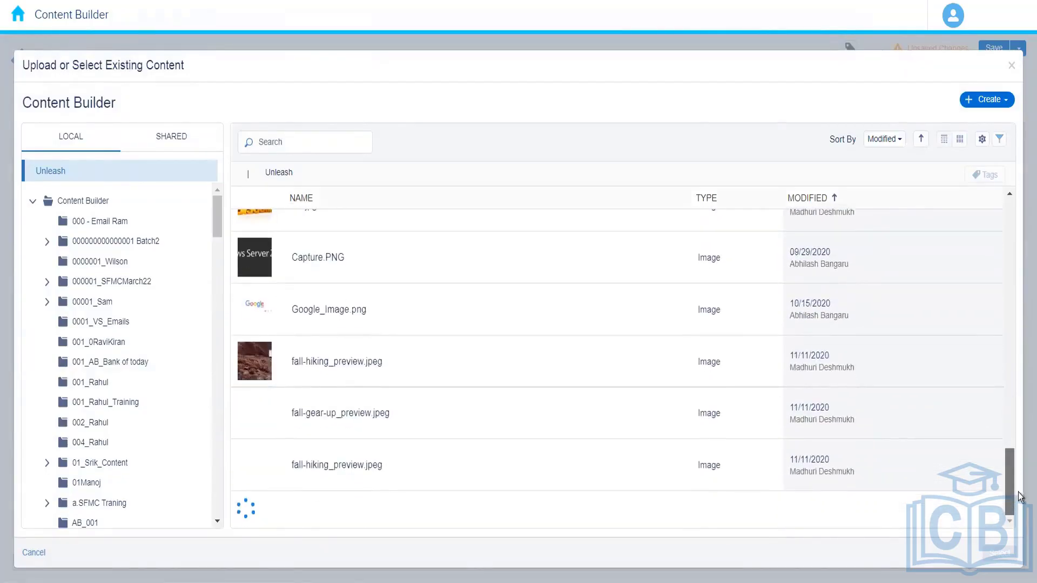
click(410, 373)
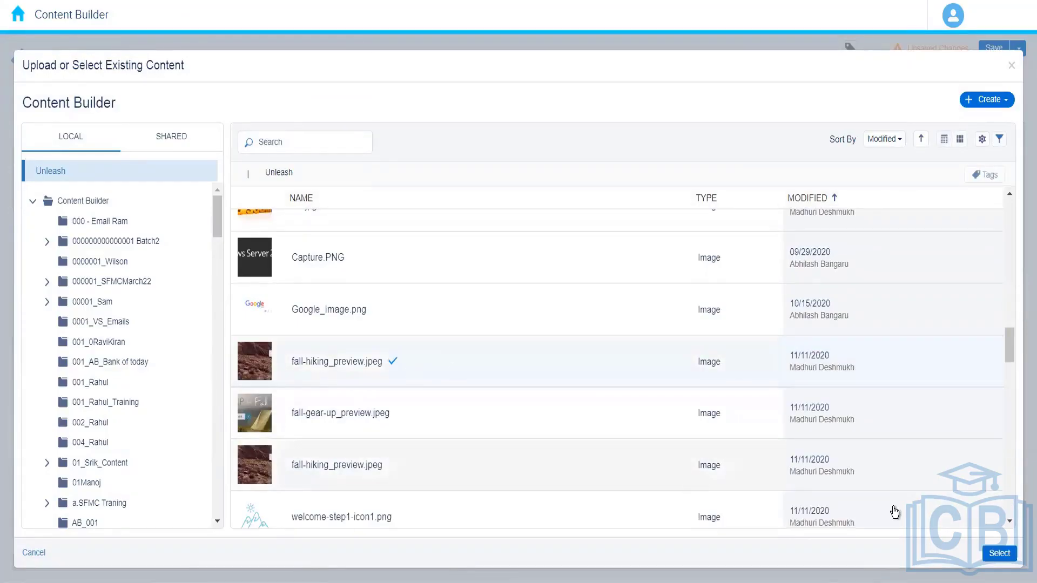
click(997, 554)
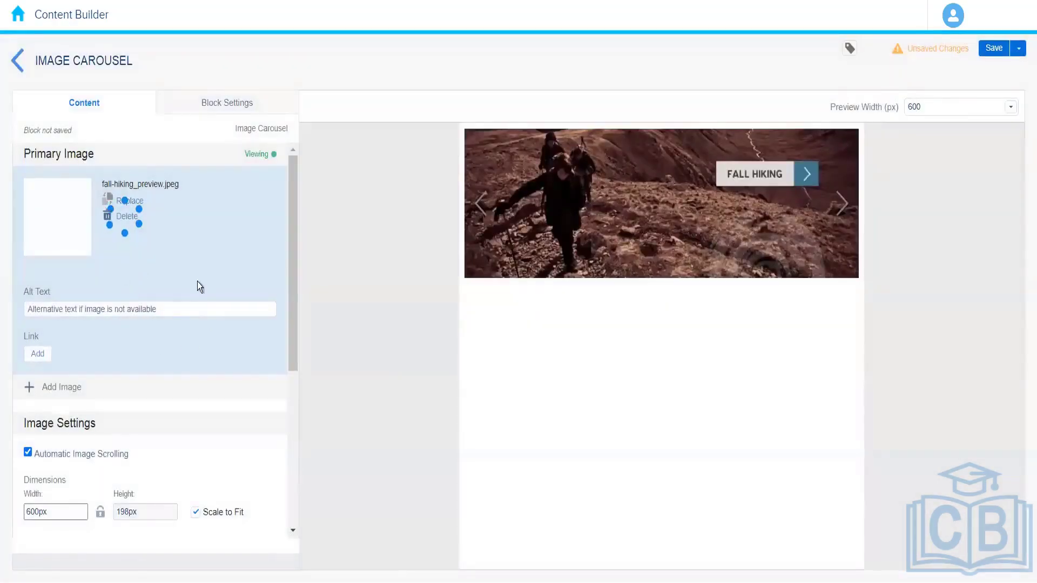
Set the primary image's alt text to Fall Hiking and check its link options without adding a link
click(107, 311)
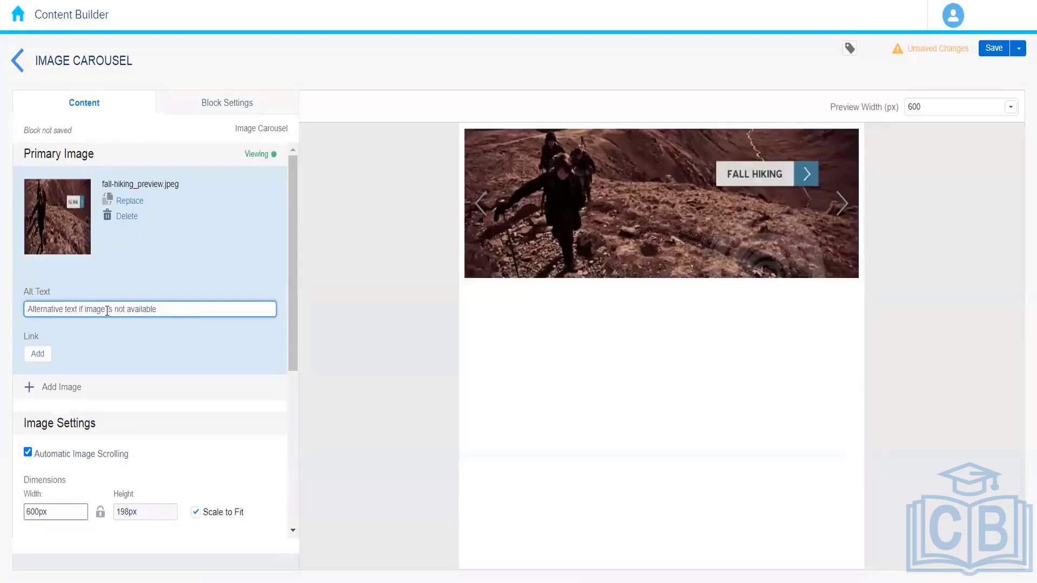
text(Fall Hiking)
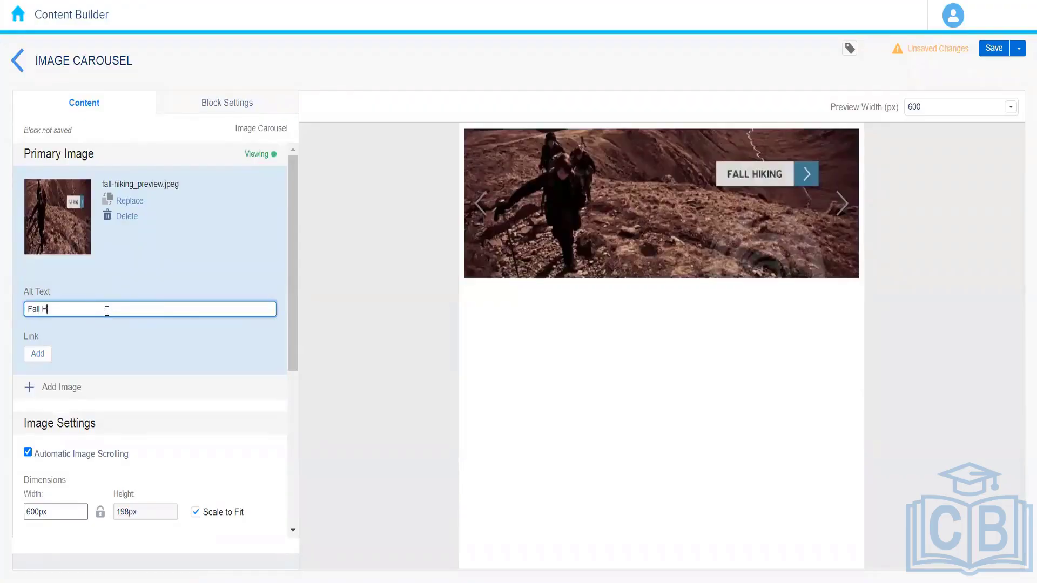
text( Preview)
key(BackSpace)
key(BackSpace)
key(BackSpace)
key(BackSpace)
key(BackSpace)
click(37, 355)
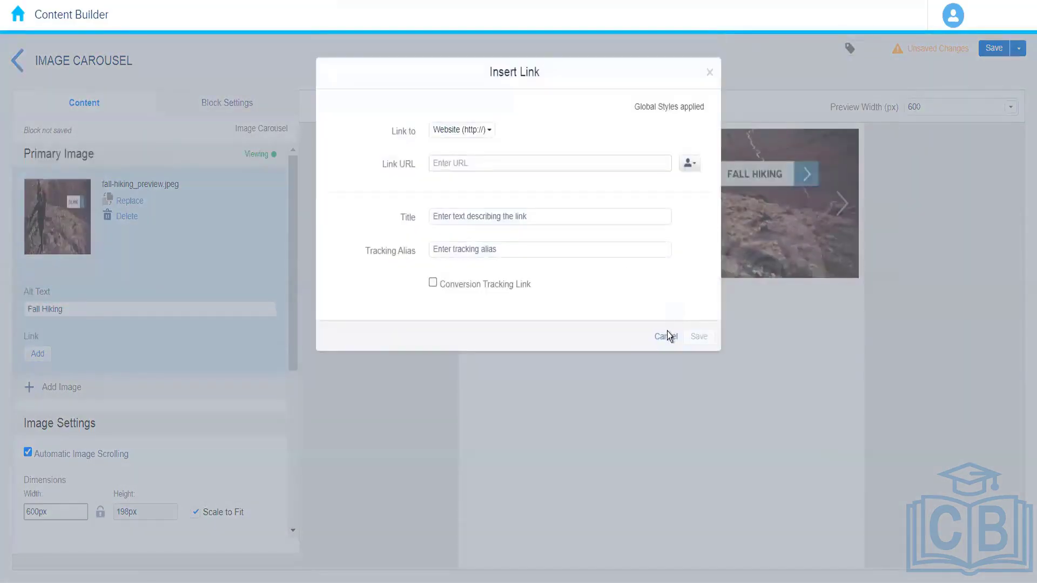
click(667, 337)
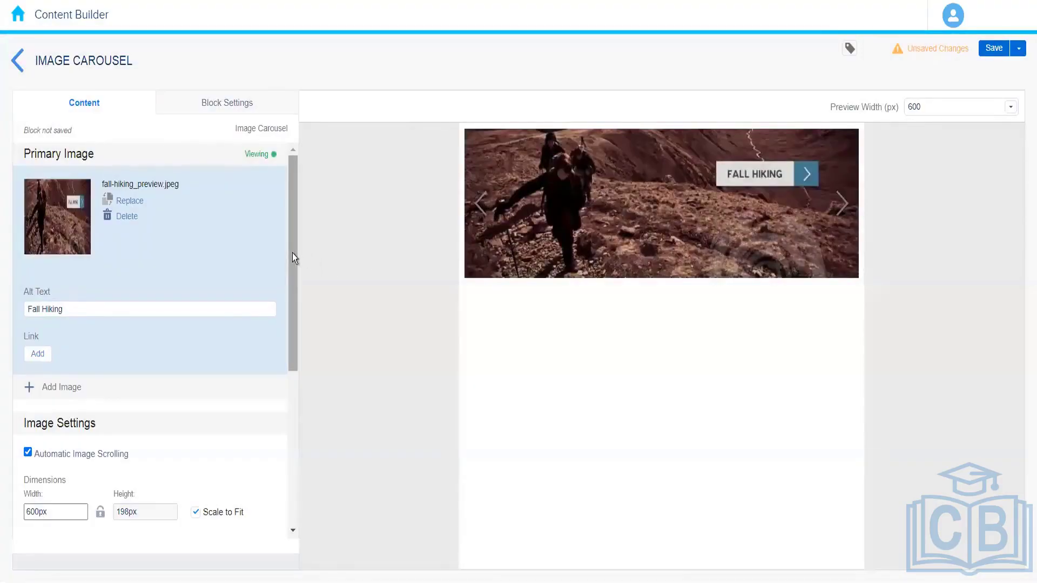
Add a second image to the carousel, using fall-gear-up_preview.jpeg from the existing content
scroll(291, 302, down, 3)
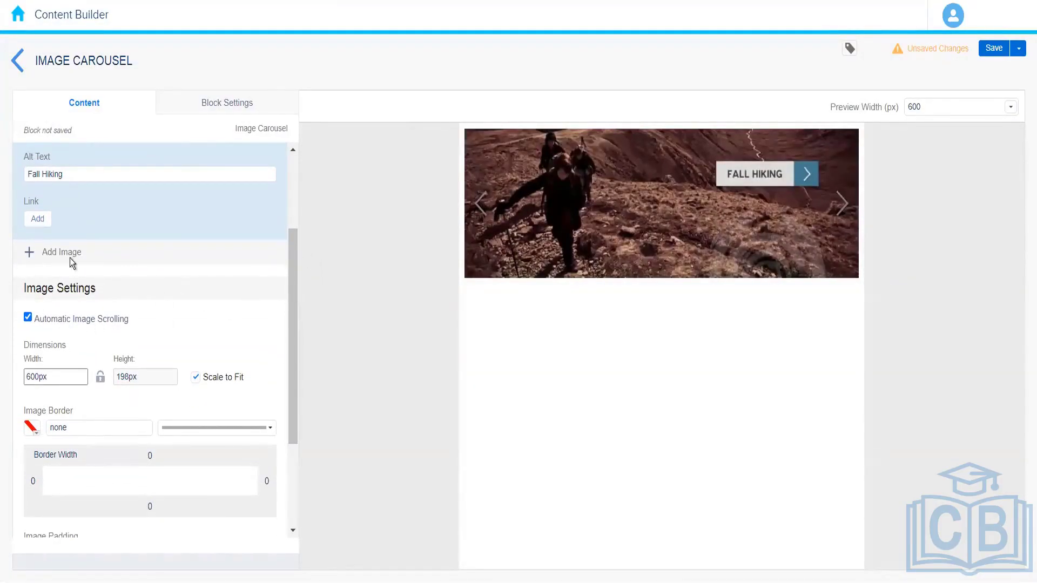
click(41, 258)
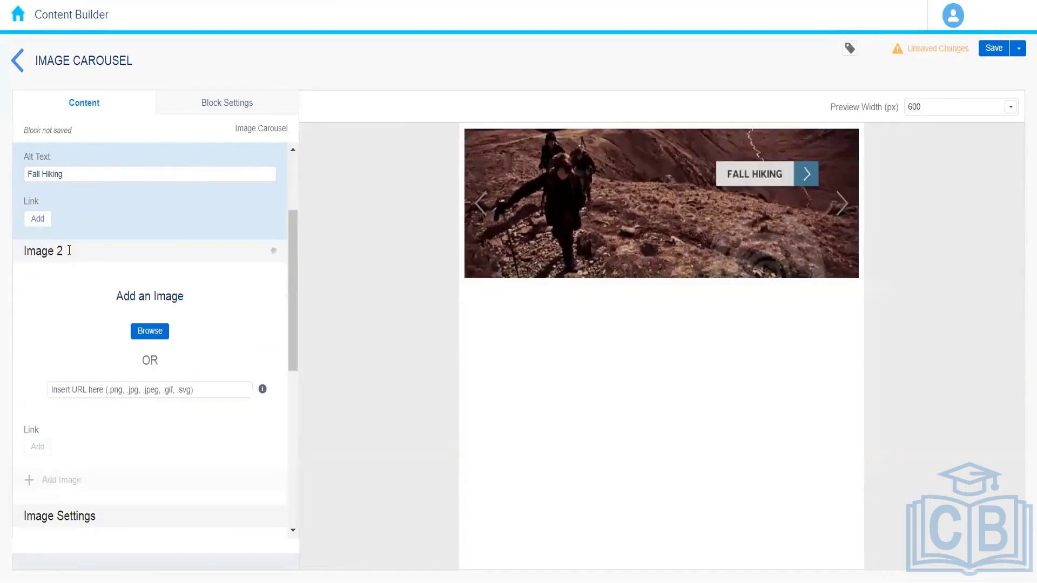
click(145, 332)
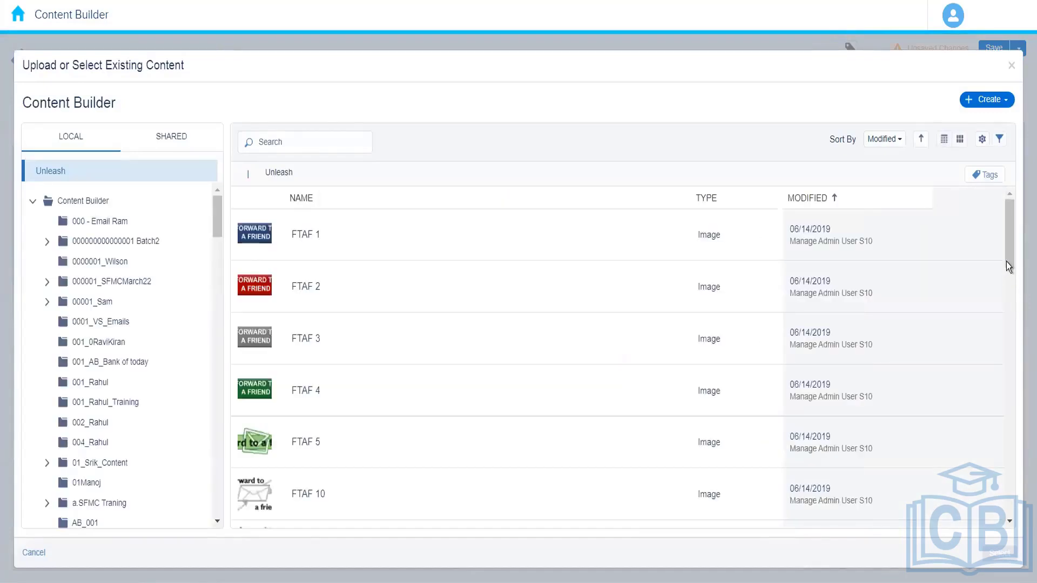
scroll(1011, 386, down, 5)
drag(1012, 386, 1011, 481)
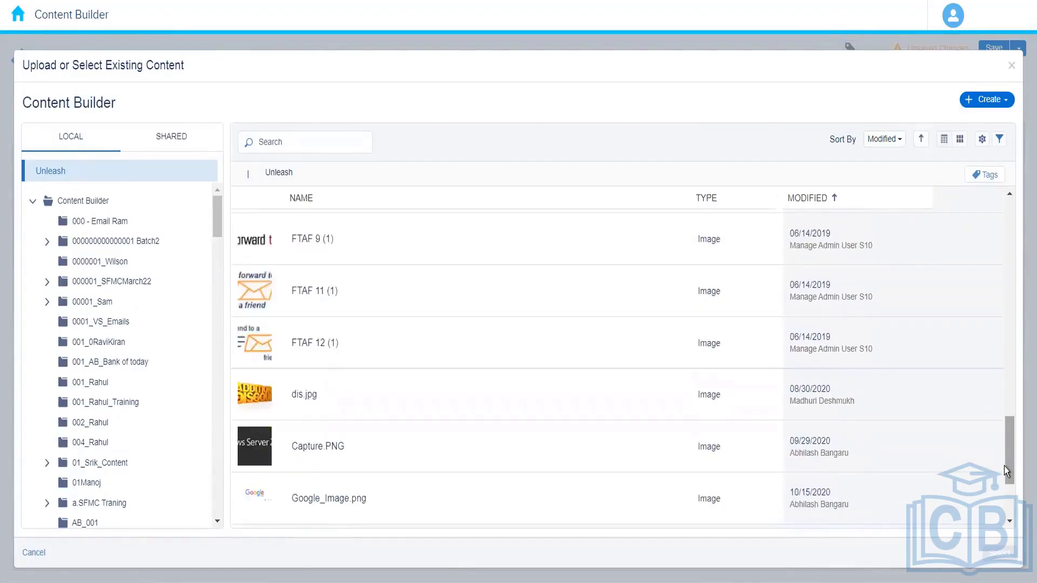
scroll(1006, 470, down, 3)
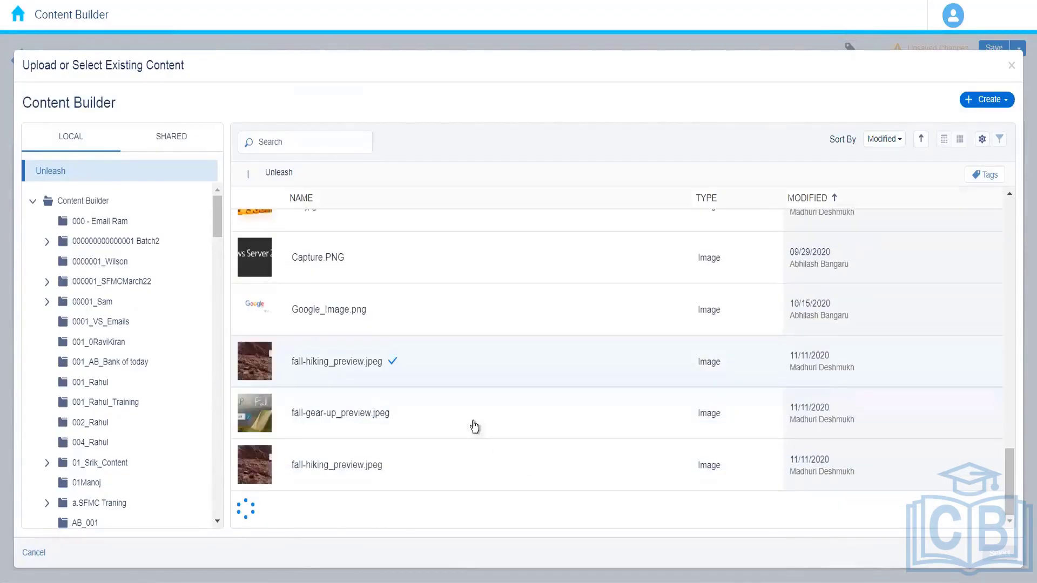
click(615, 426)
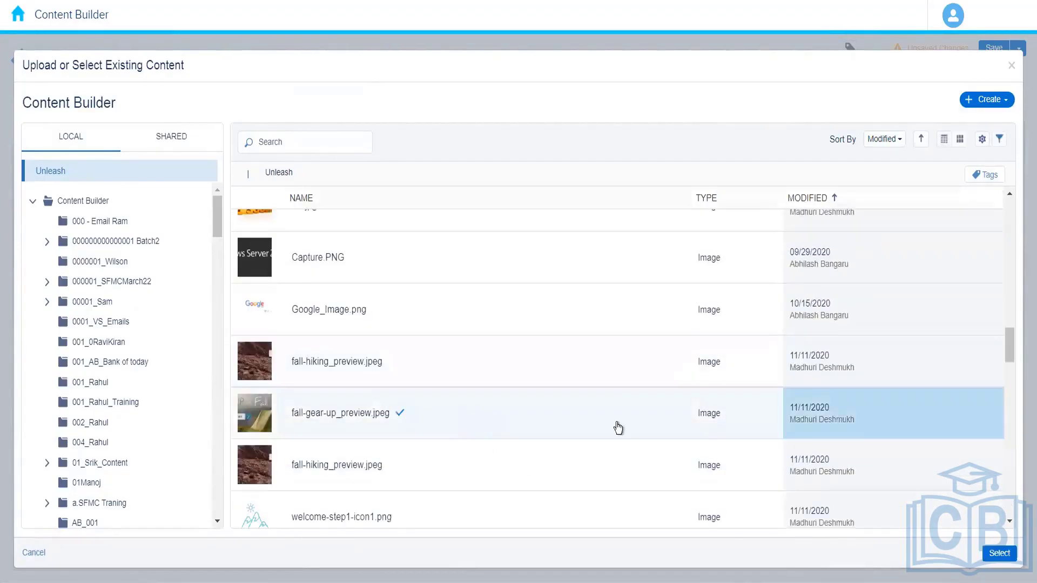
click(996, 552)
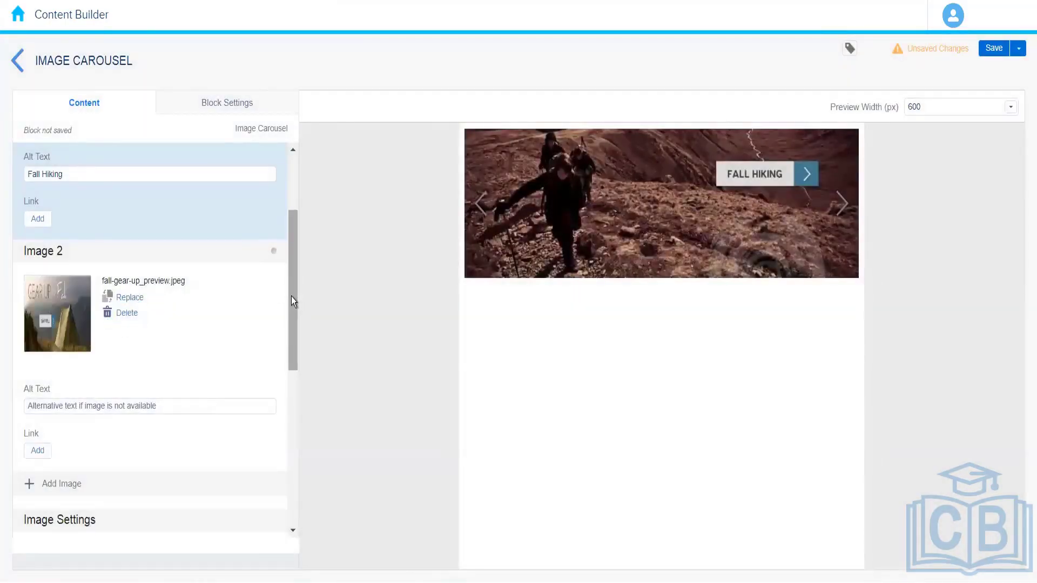
drag(291, 294, 291, 274)
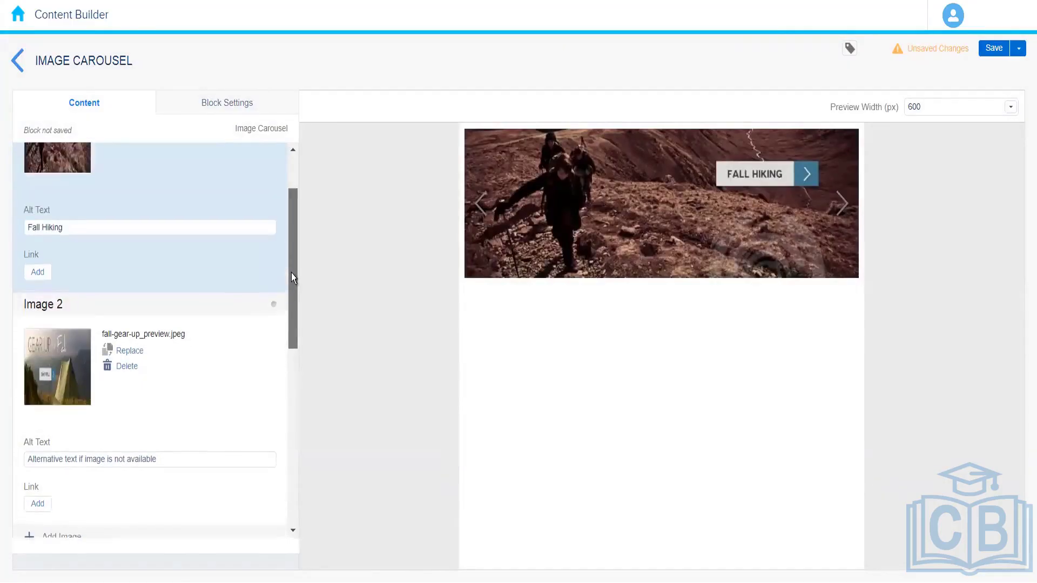
Preview Image 2 of the carousel, try paging through the images with Automatic Image Scrolling off, and switch automatic scrolling back on
click(179, 390)
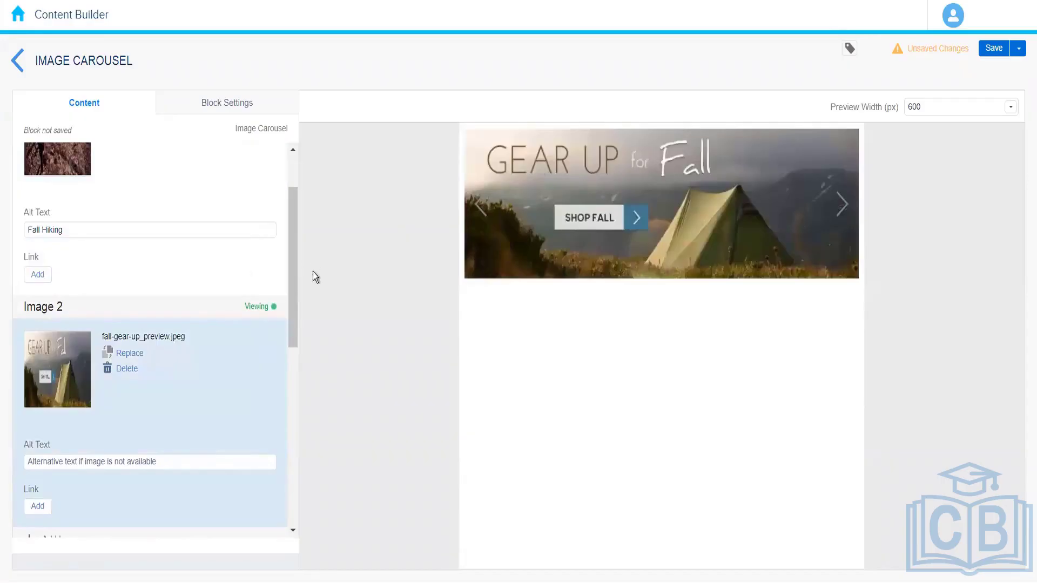
drag(295, 282, 293, 397)
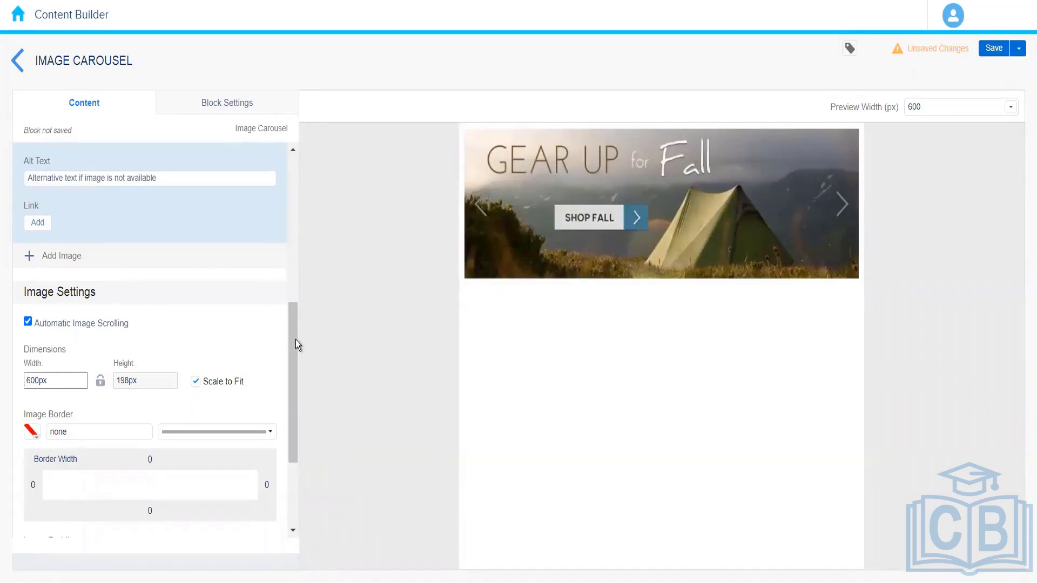
click(28, 322)
click(845, 215)
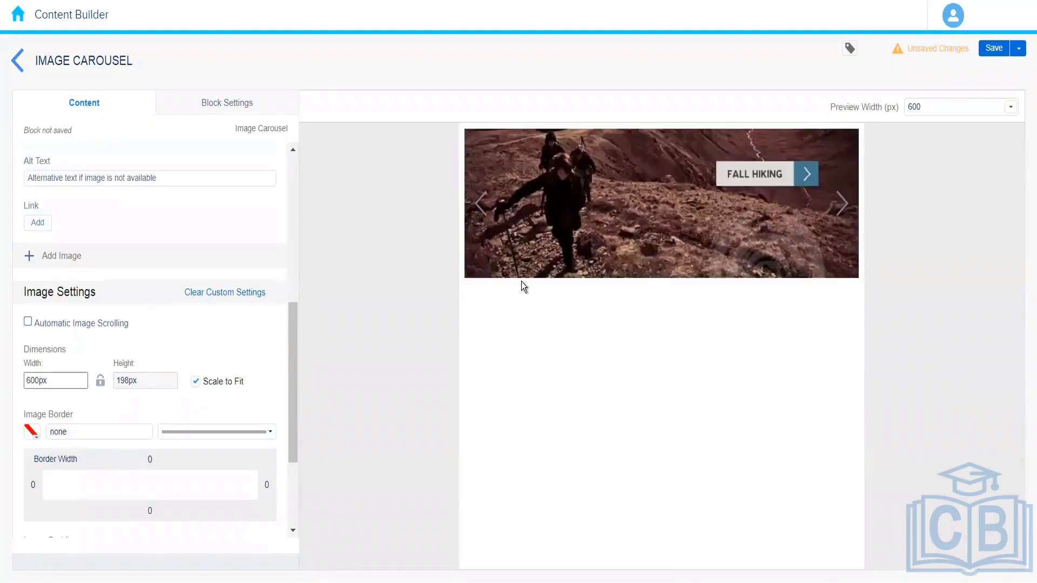
click(29, 322)
click(28, 323)
click(28, 322)
Review the carousel's image settings, the block's device preview and styling settings, and the content settings of both images
drag(292, 352, 290, 397)
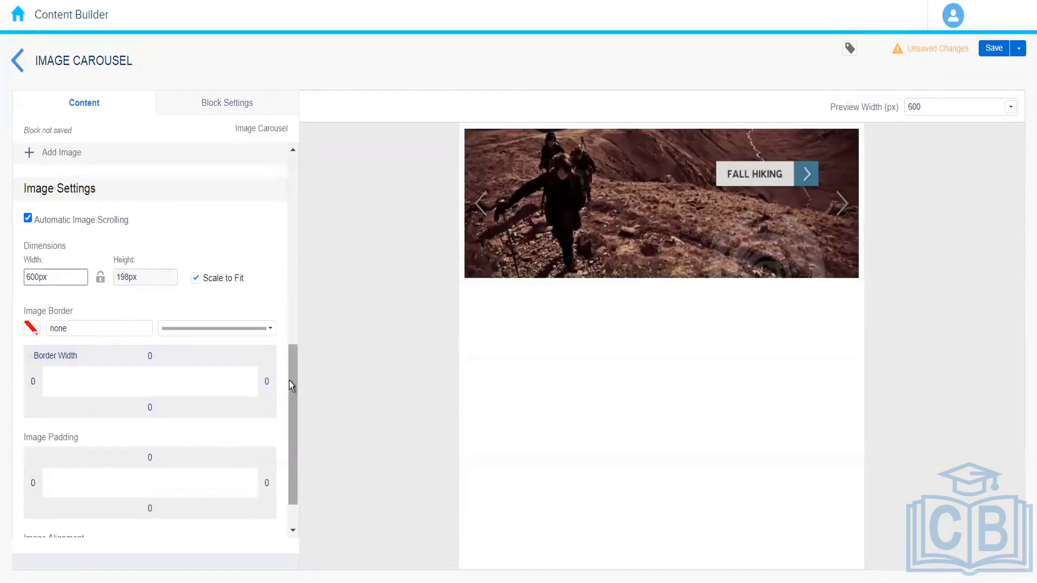
drag(289, 382, 287, 417)
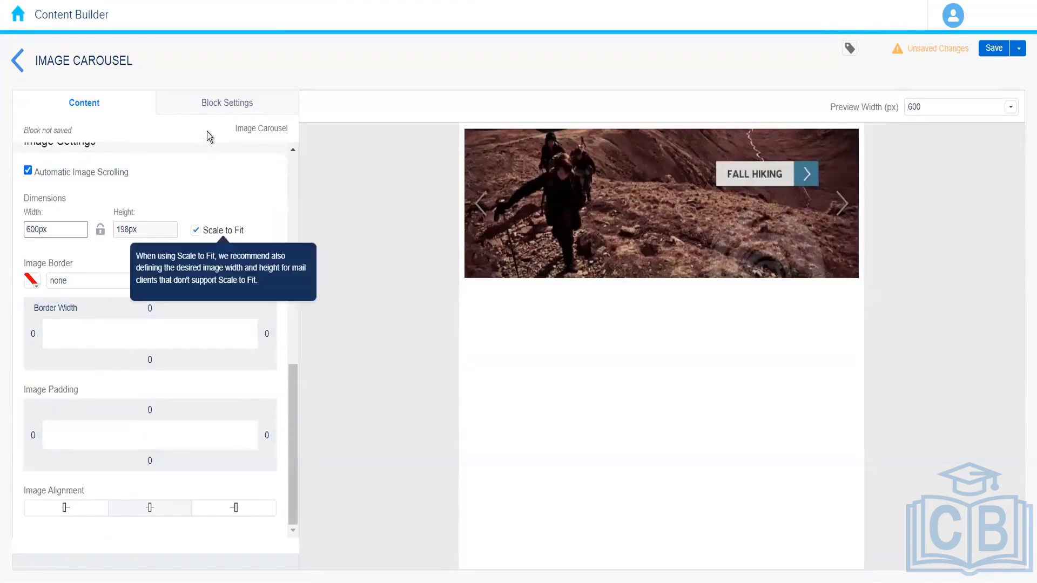
click(211, 110)
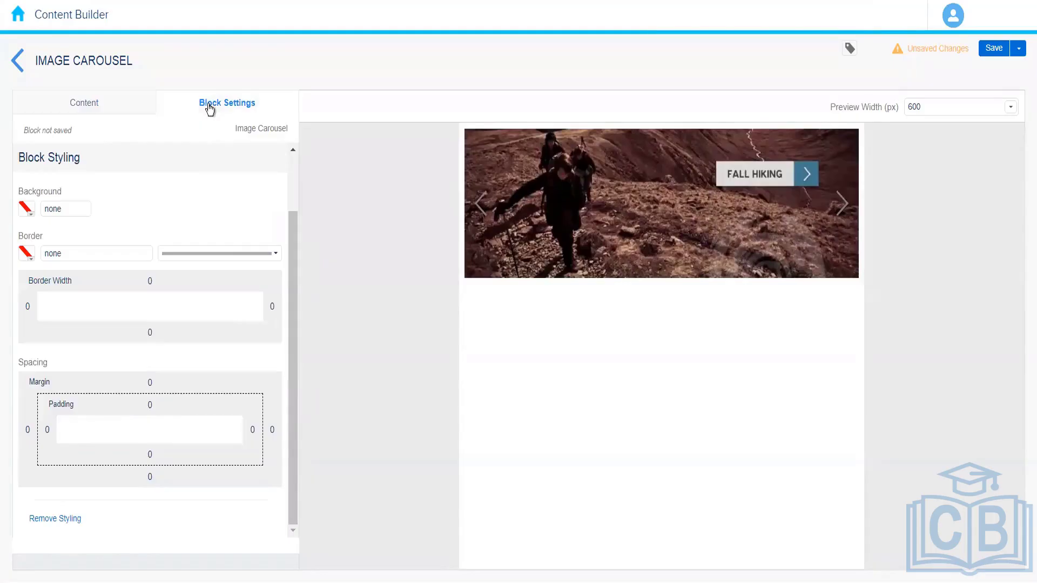
drag(290, 287, 296, 177)
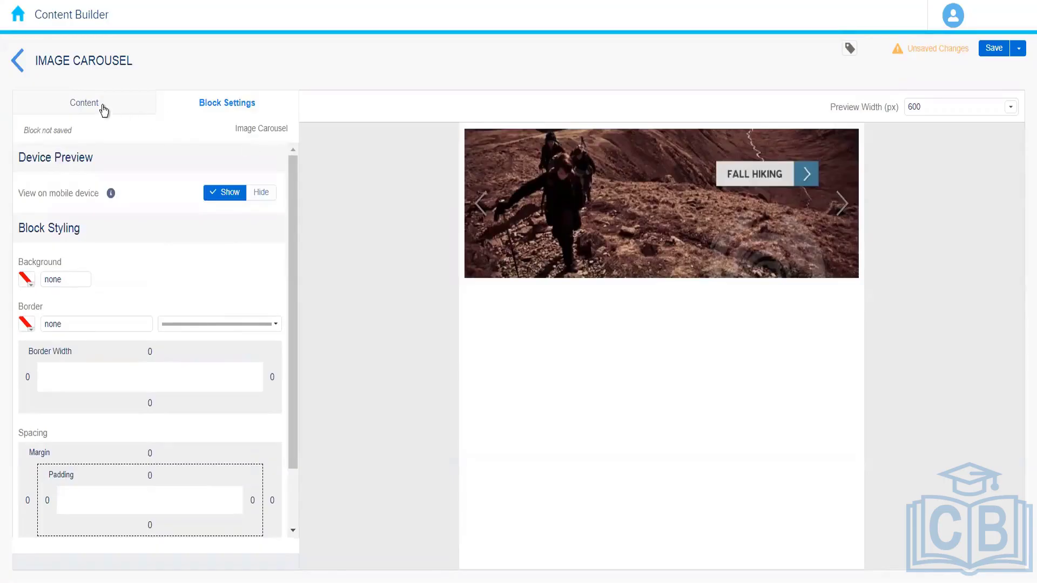
click(104, 111)
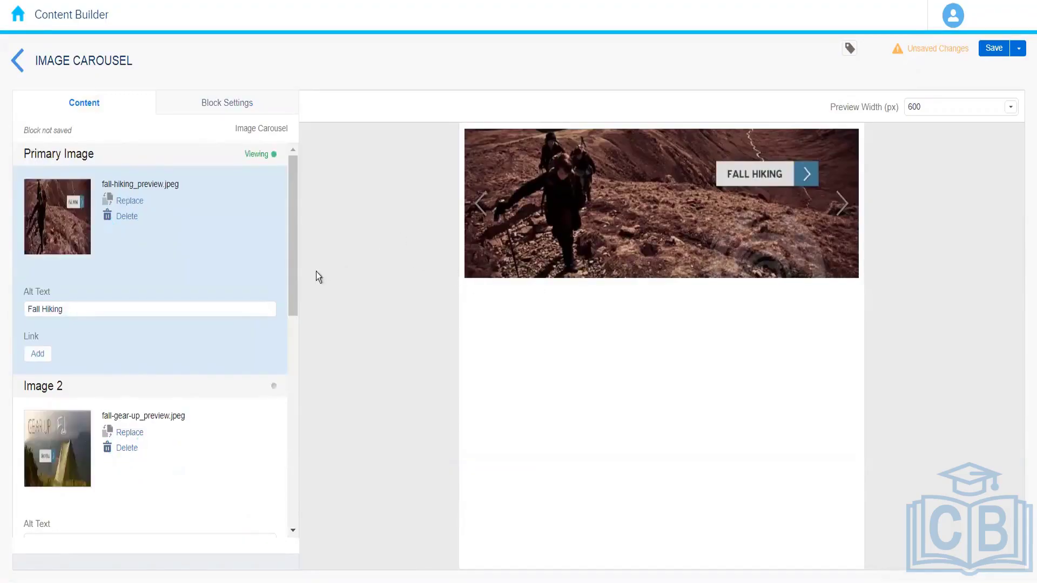
drag(293, 263, 293, 290)
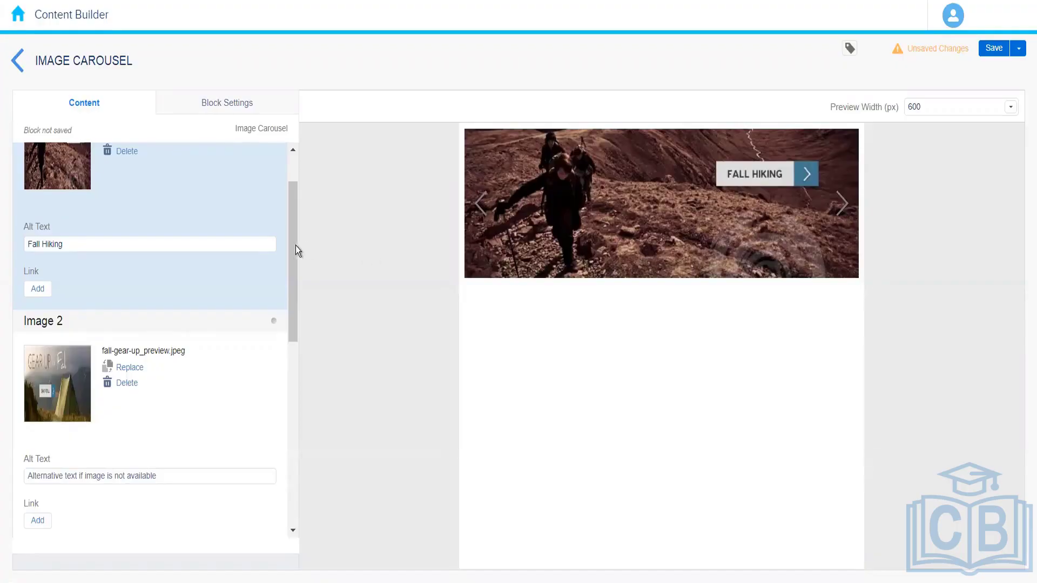
drag(296, 245, 288, 125)
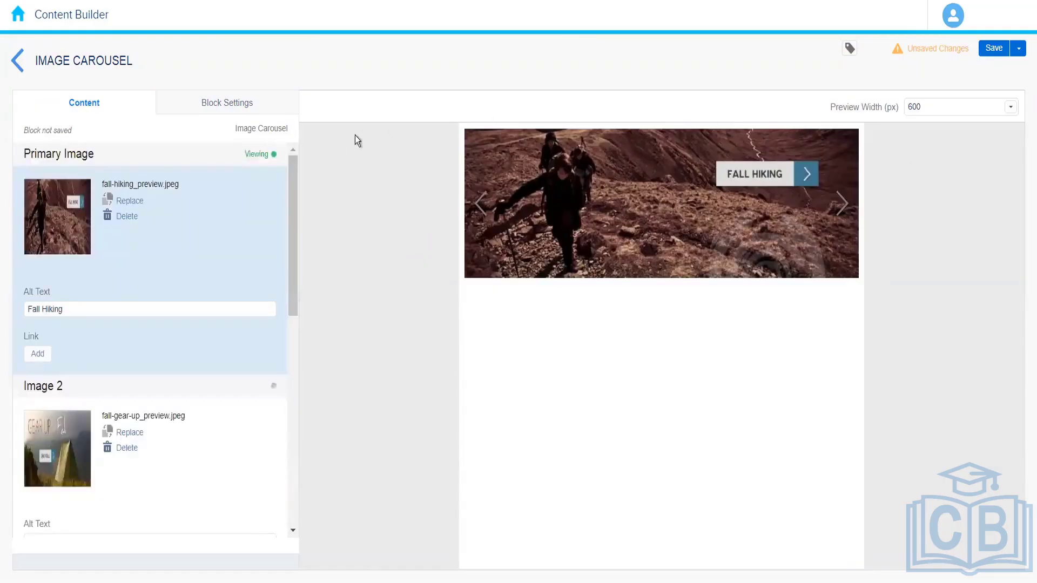
Save the carousel block with the name Image Carousel Block Demo and return to the content list
click(993, 51)
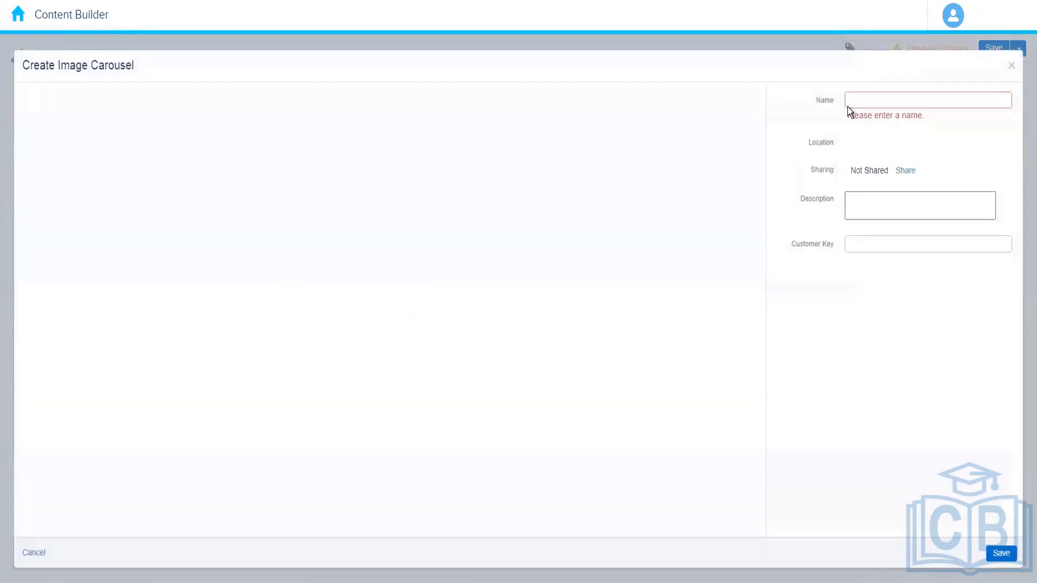
click(860, 100)
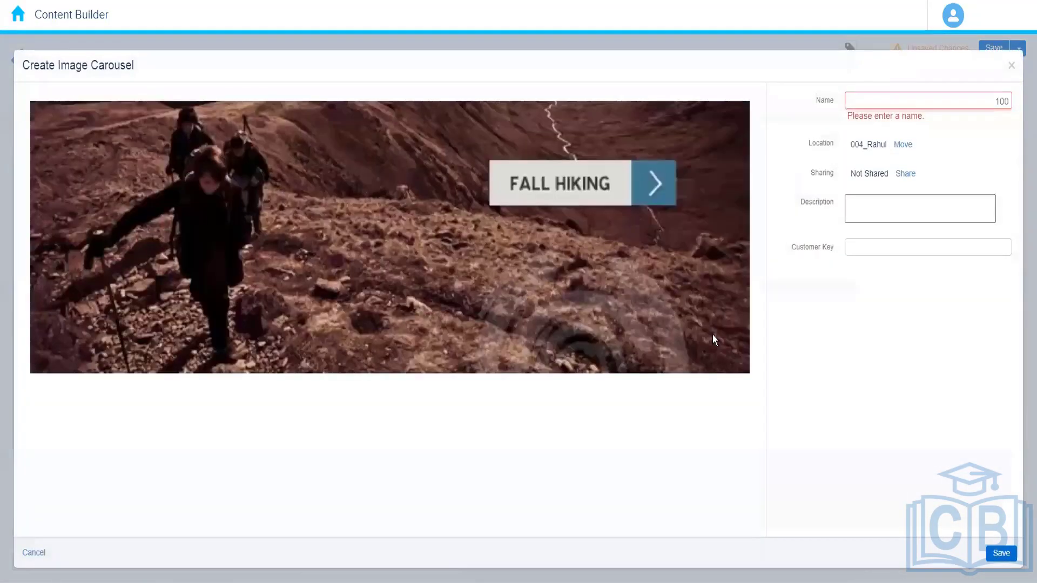
text(Image Ca)
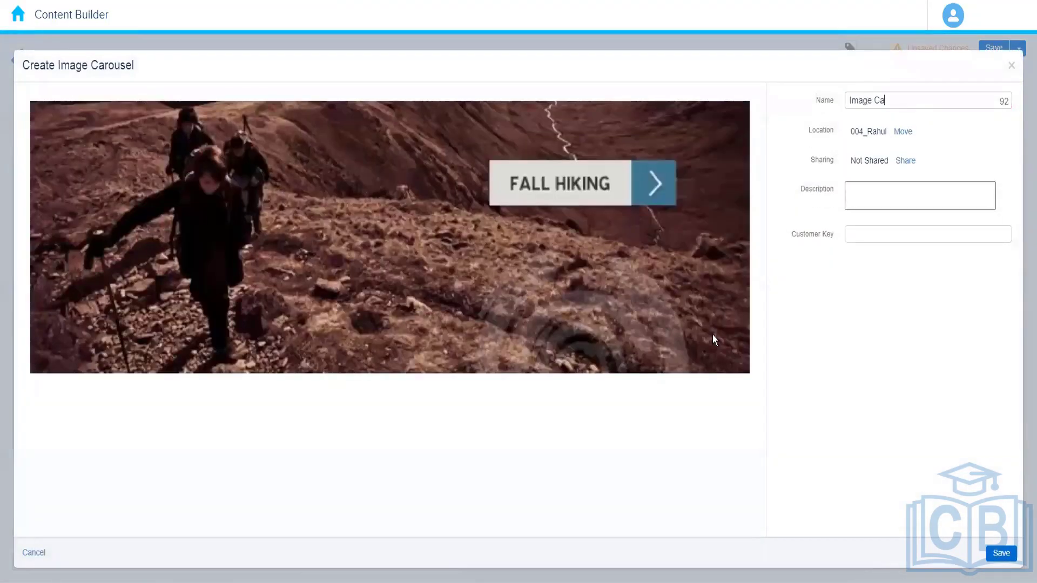
text(rousel Block Demo)
click(1000, 553)
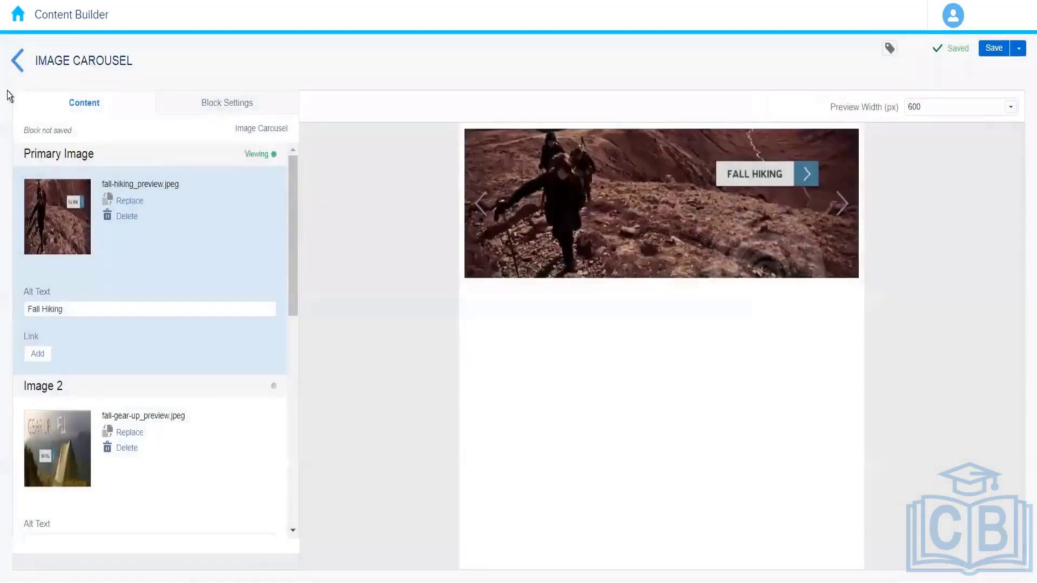
click(16, 70)
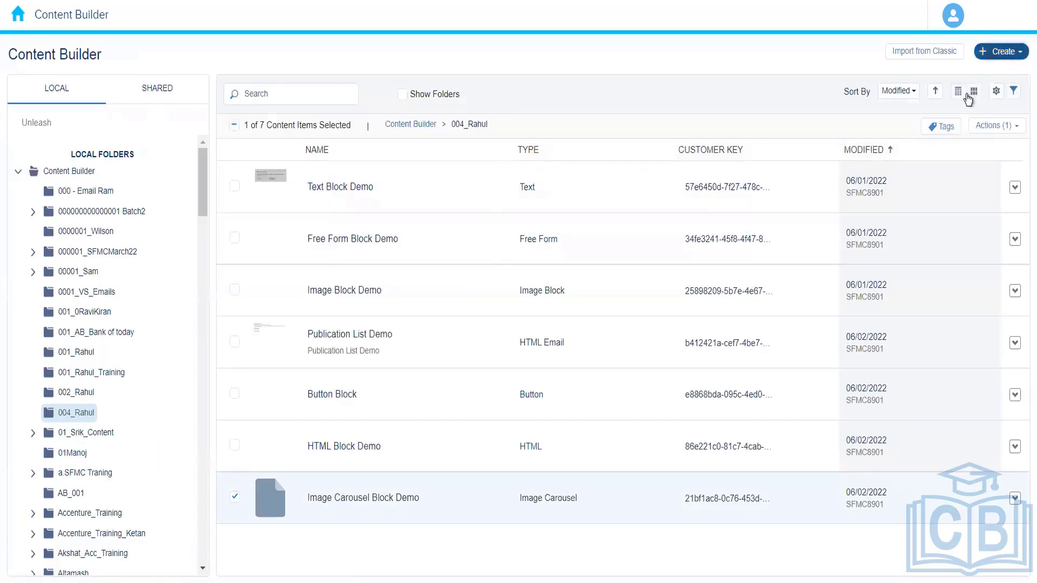
Open a new Code Snippet content block to examine its editor, and exit without saving it
click(1003, 51)
mouse_move(984, 118)
mouse_move(967, 143)
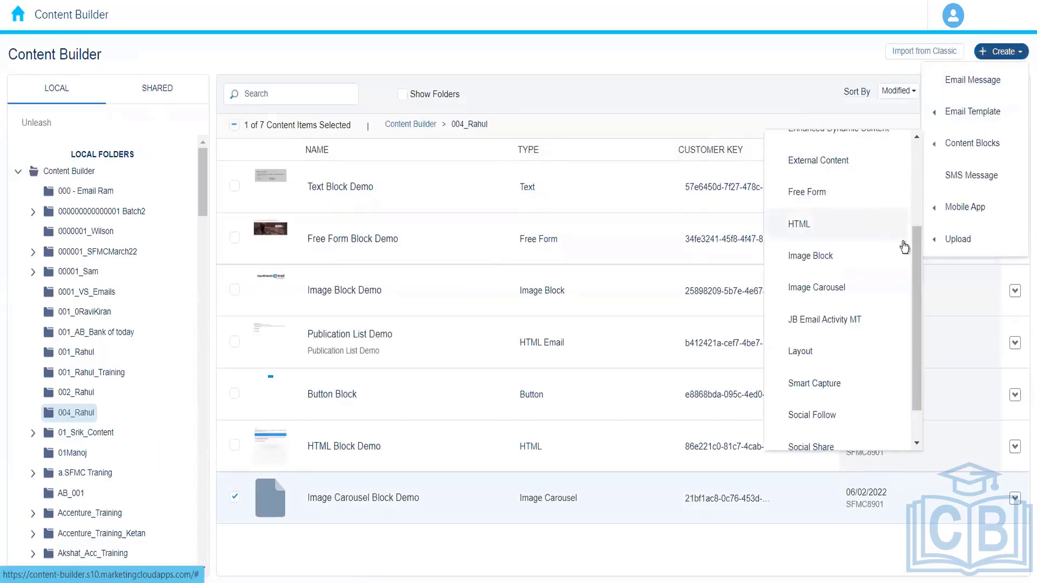
drag(915, 263, 908, 163)
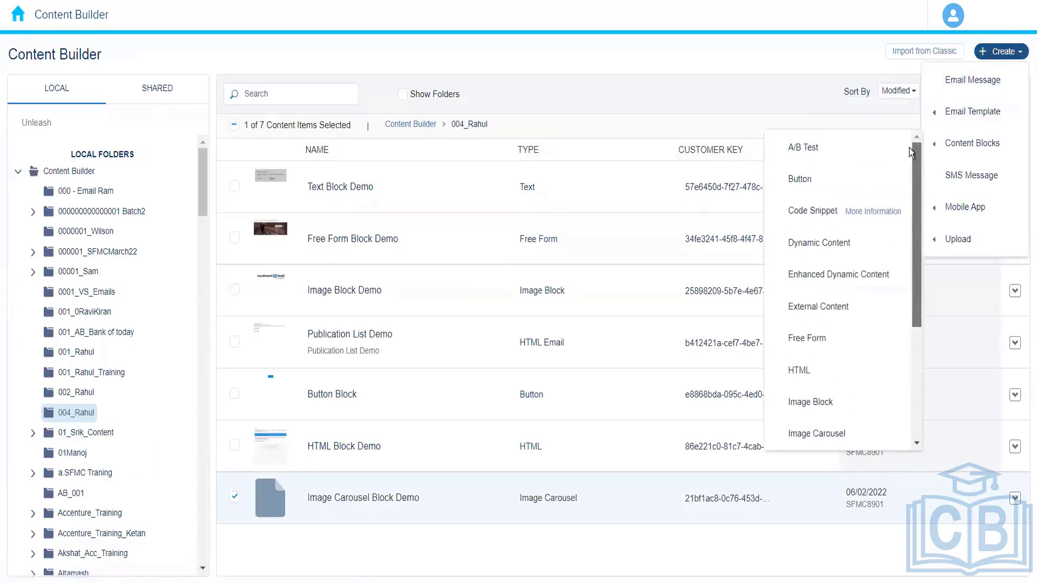
click(807, 217)
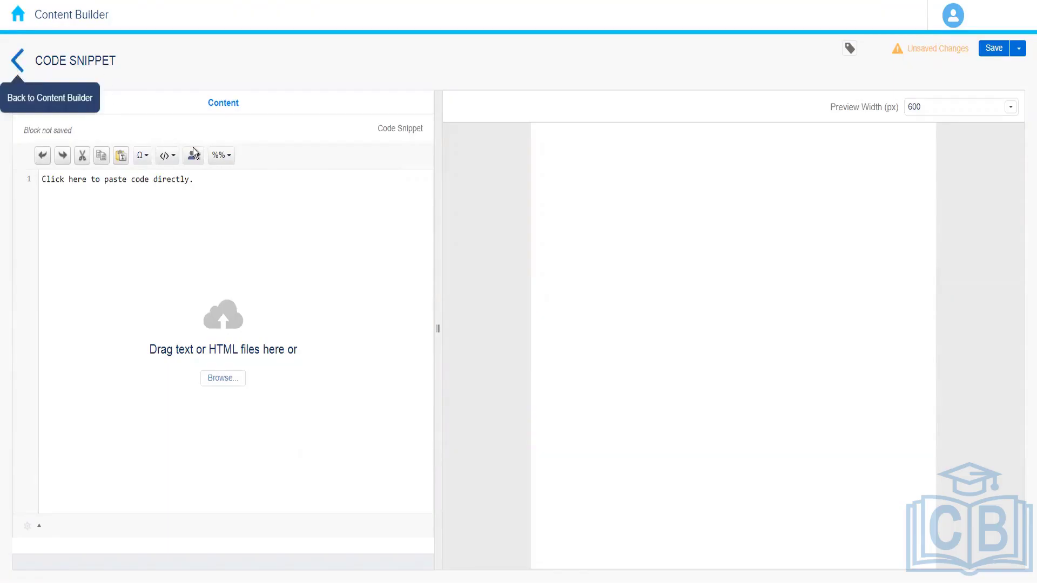
click(17, 69)
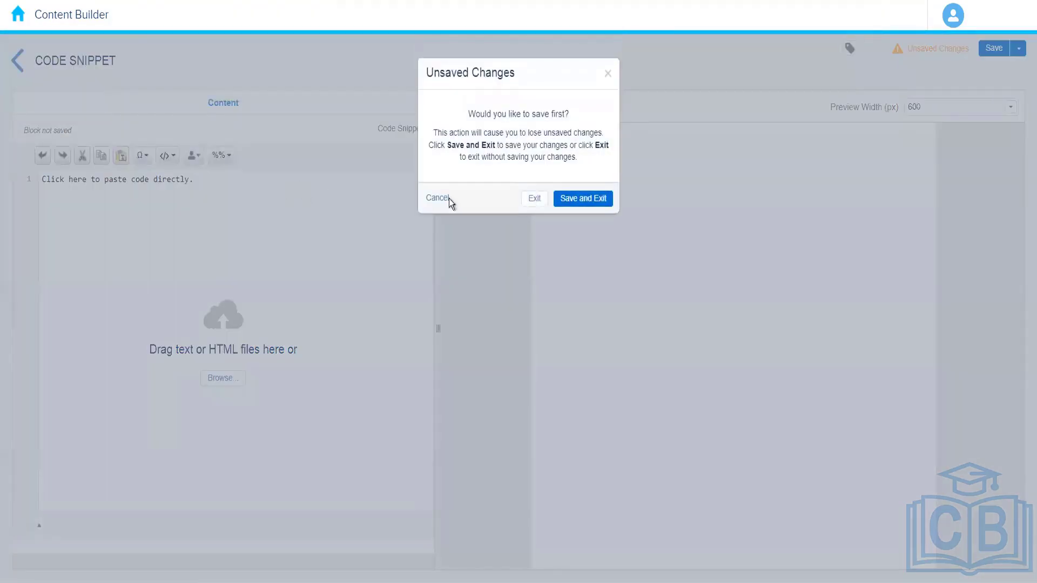
click(535, 201)
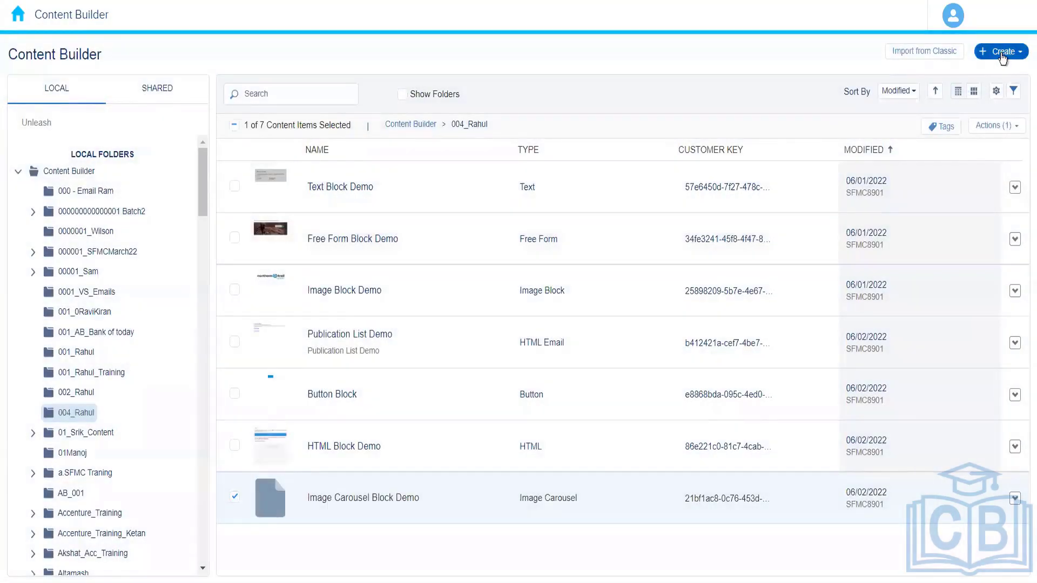
Create a new A/B Test content block from the content list
click(1002, 54)
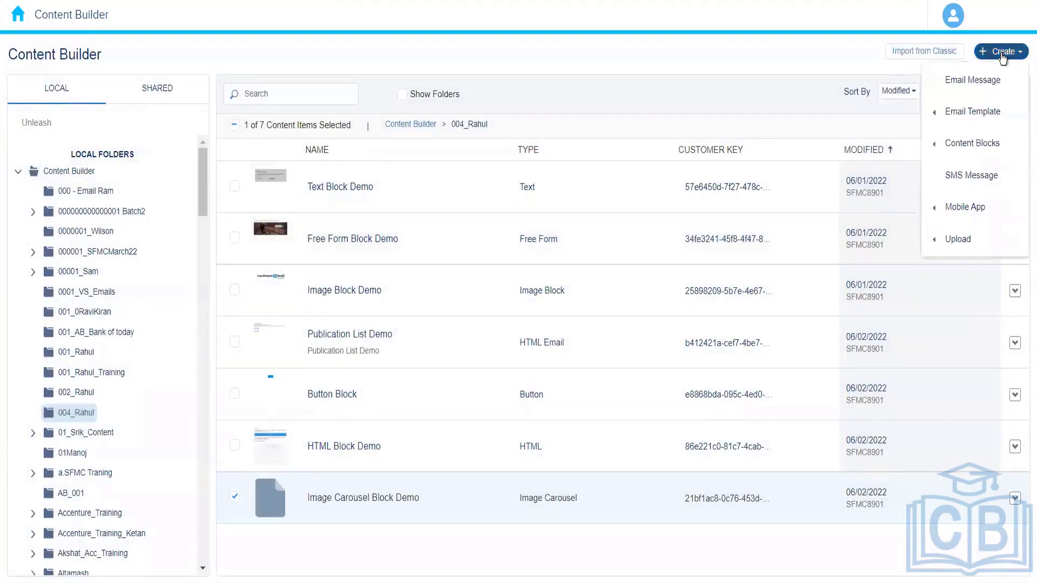
mouse_move(967, 147)
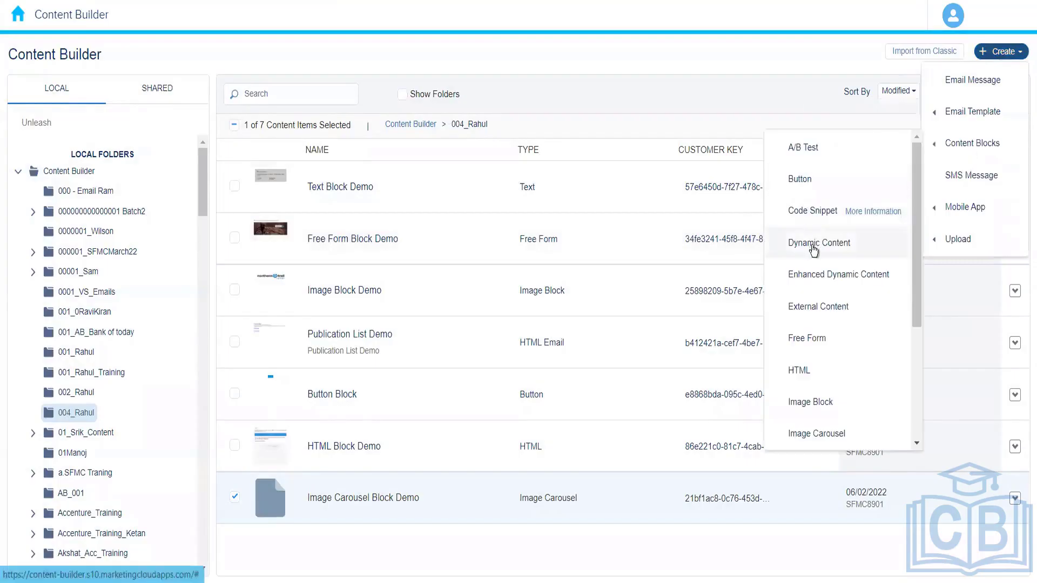
drag(915, 289, 909, 197)
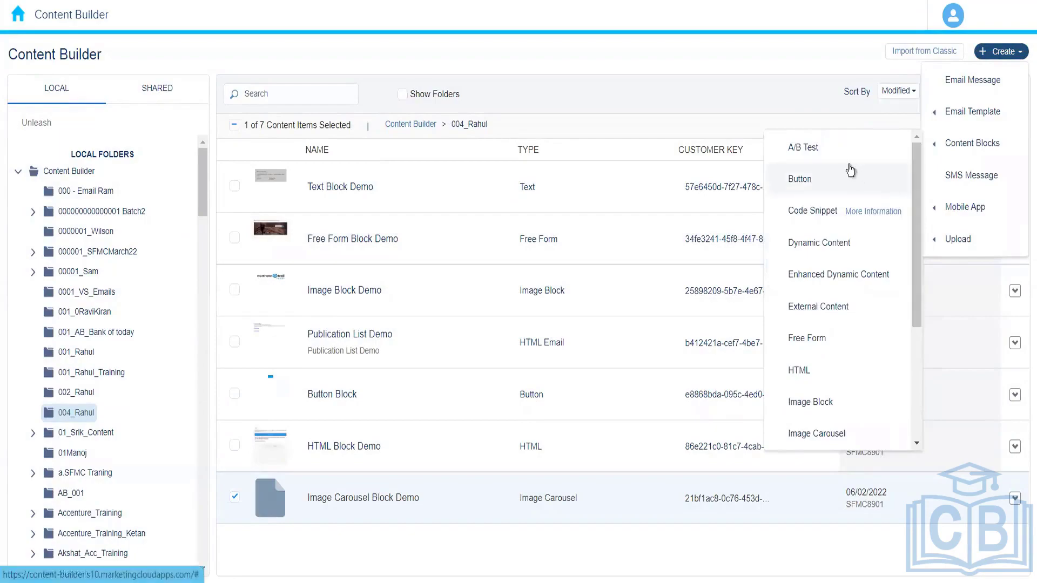
click(831, 152)
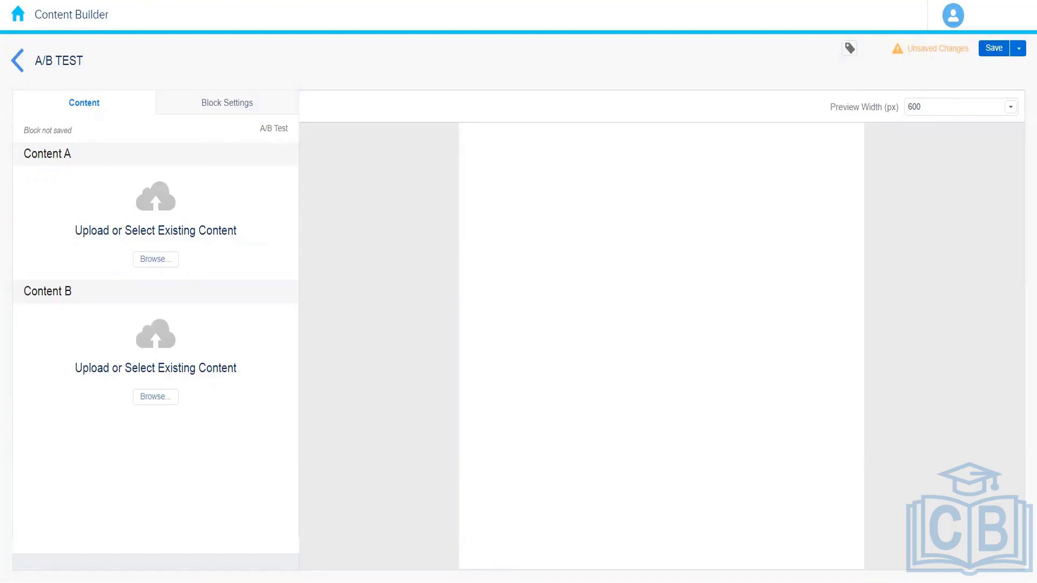
Duplicate the browser tab, open the Email application in the copy, and go to its A/B Testing area
right_click(108, 1)
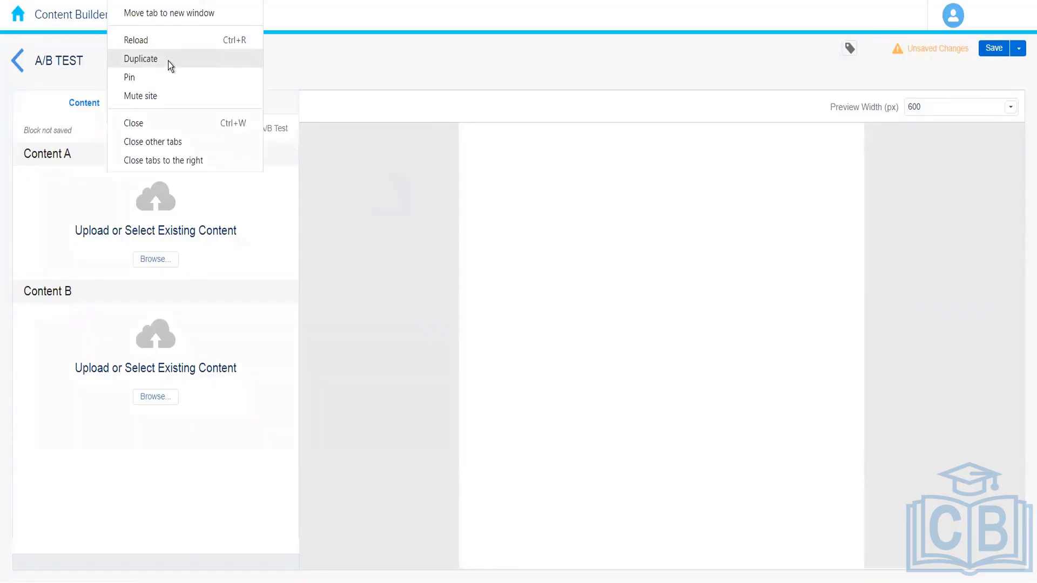
click(140, 58)
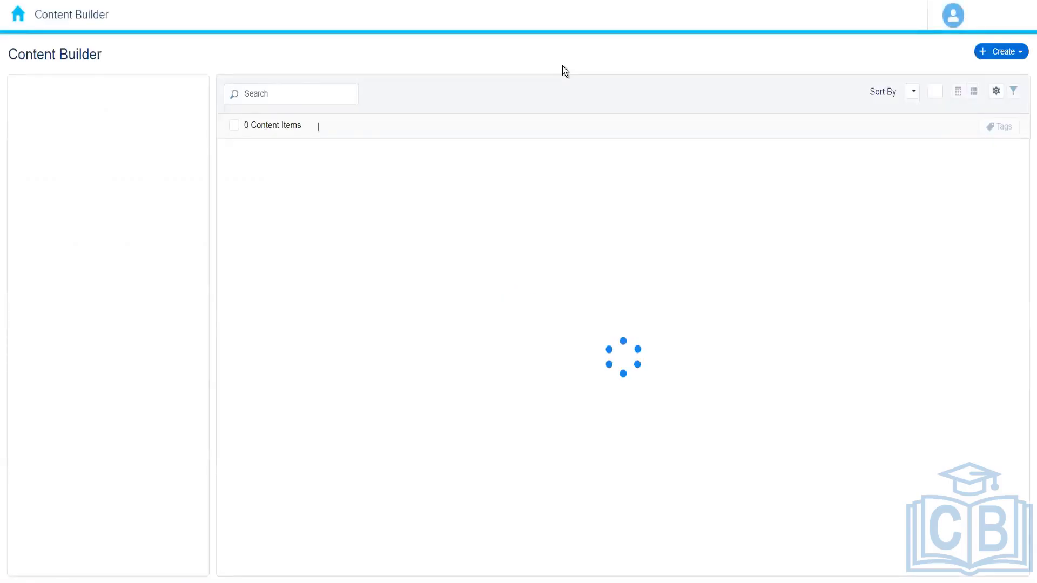
click(19, 17)
mouse_move(28, 132)
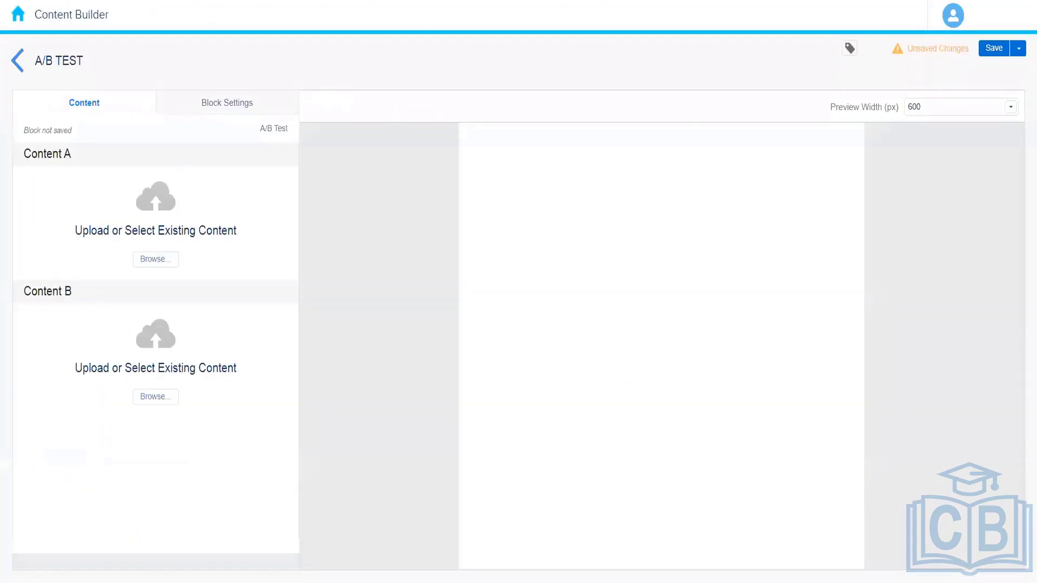
click(216, 0)
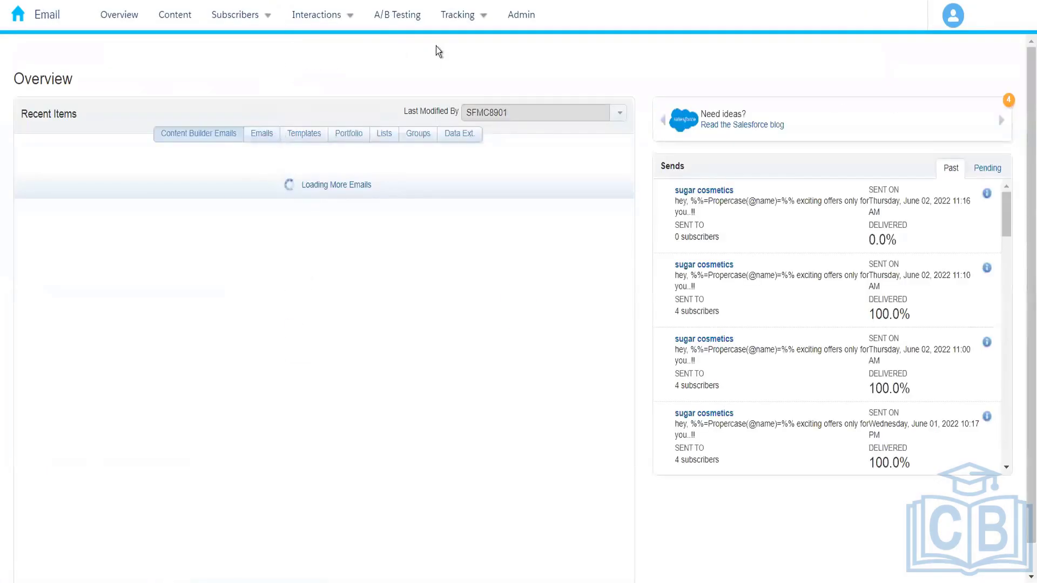
click(403, 16)
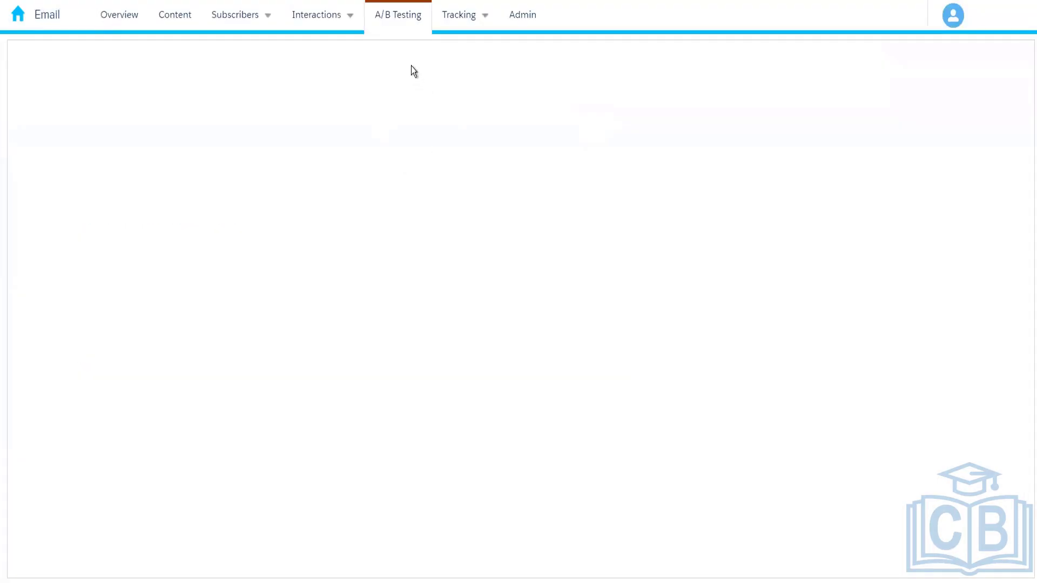
click(400, 19)
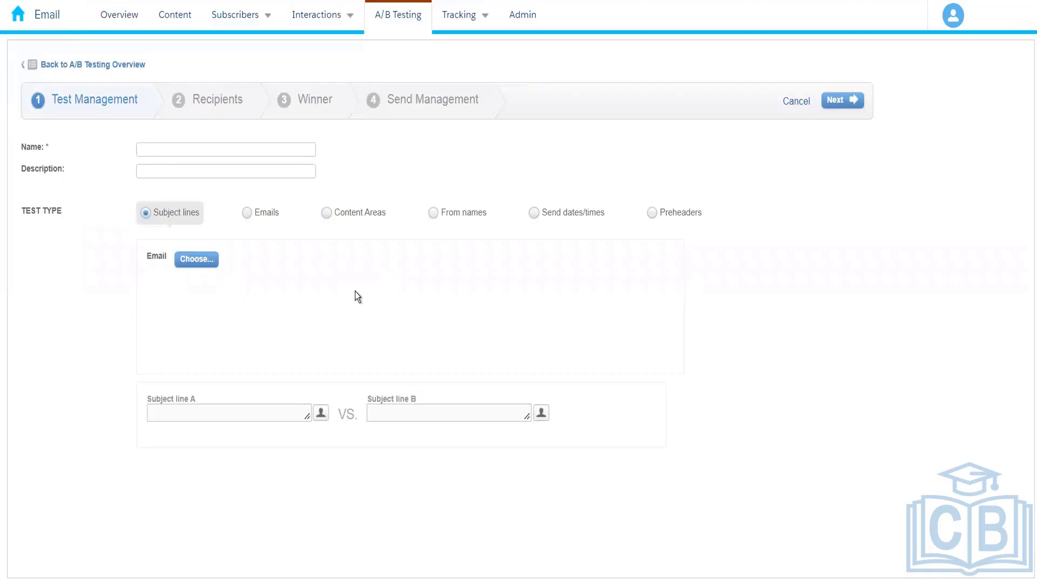
Set the A/B test type to Content Areas and find the folder numbered 004 in the Content Builder email picker
click(327, 214)
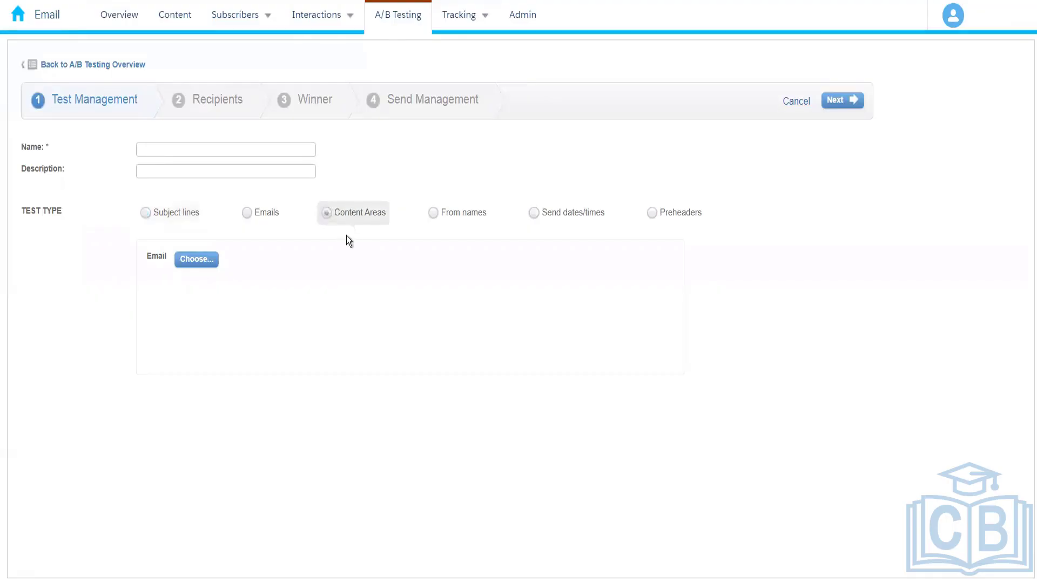
click(194, 263)
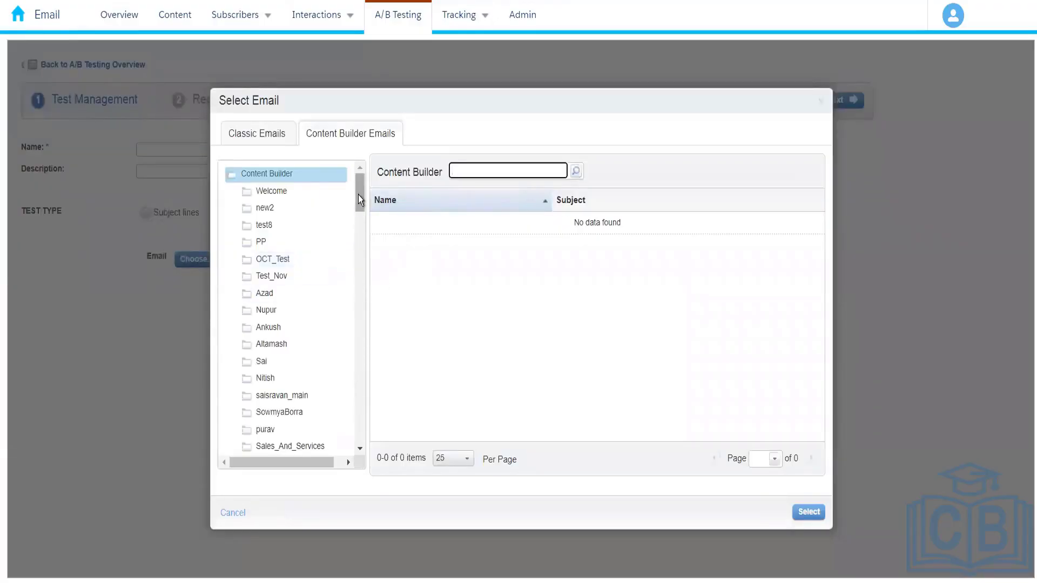
drag(358, 194, 366, 331)
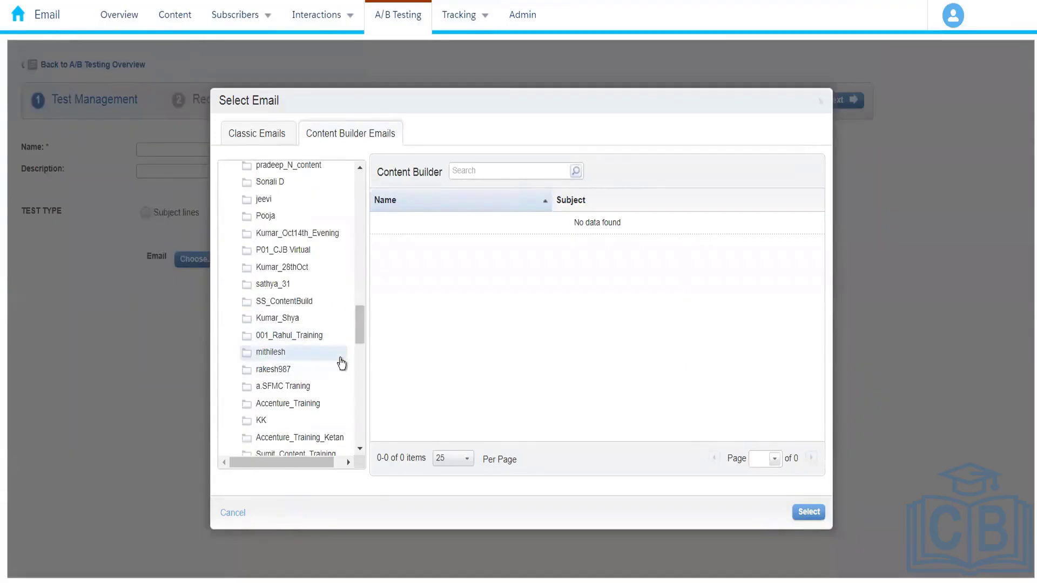
key(ctrl+f)
text(rahul)
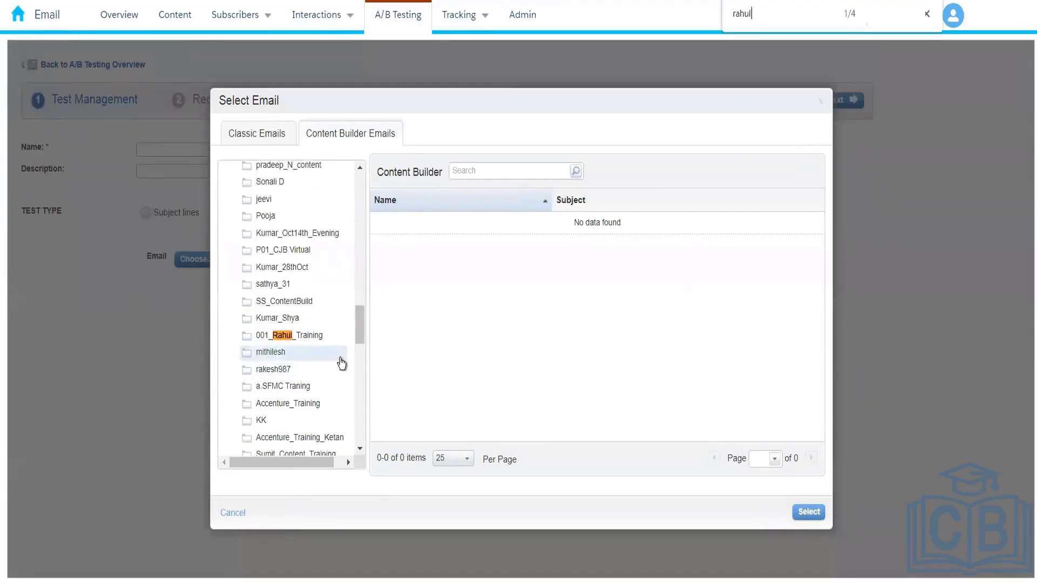
key(Return)
key(Return)
key(Return)
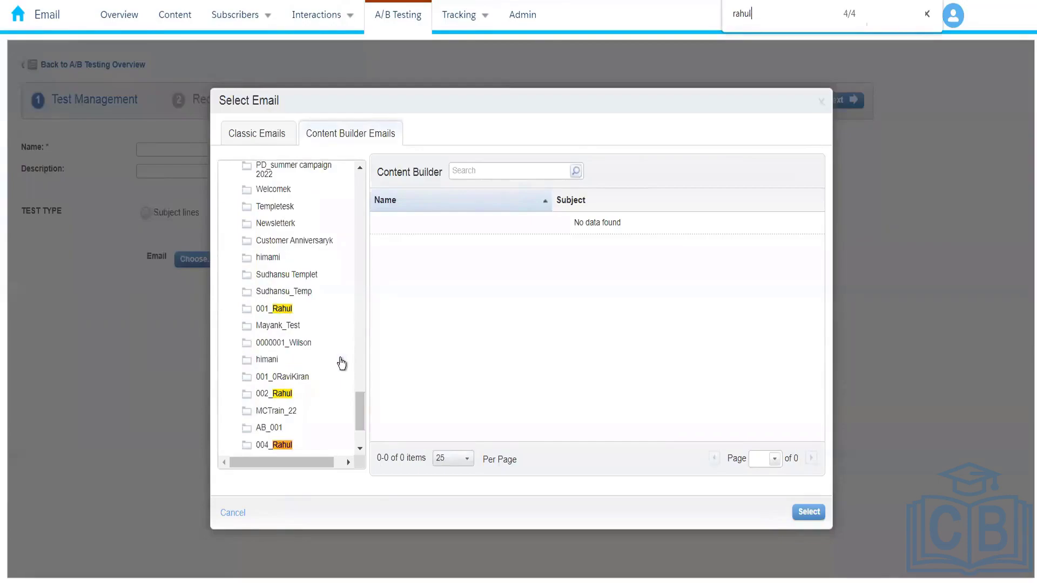
click(278, 446)
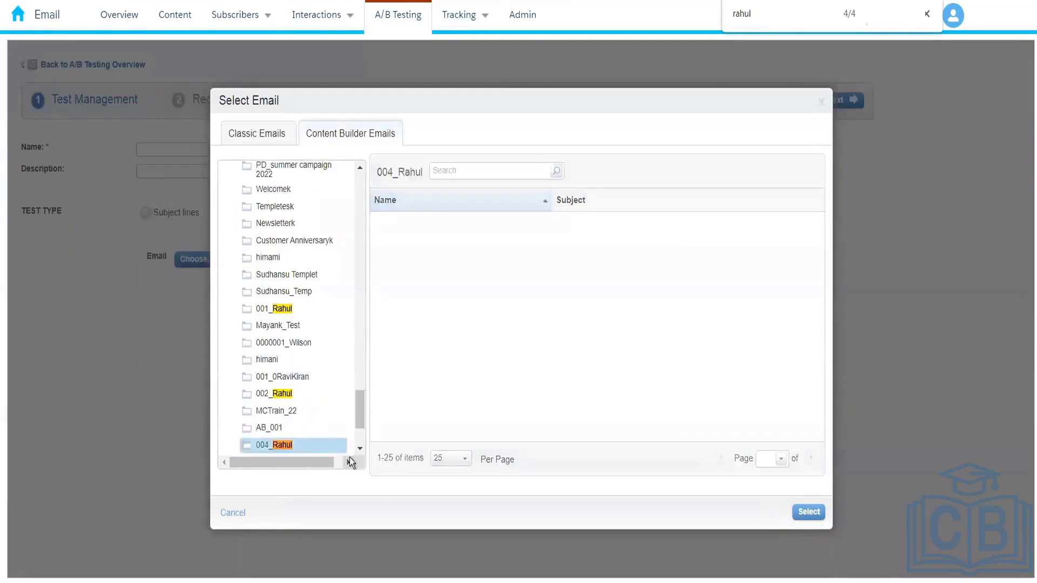
click(359, 449)
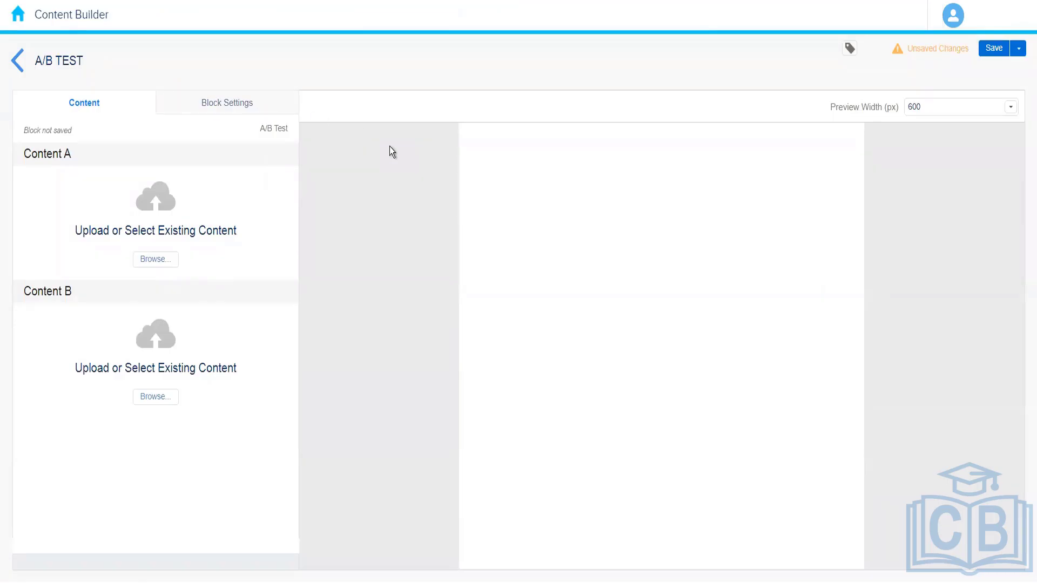
Leave the unsaved A/B Test block in Content Builder and start a new email message created from a template
click(18, 60)
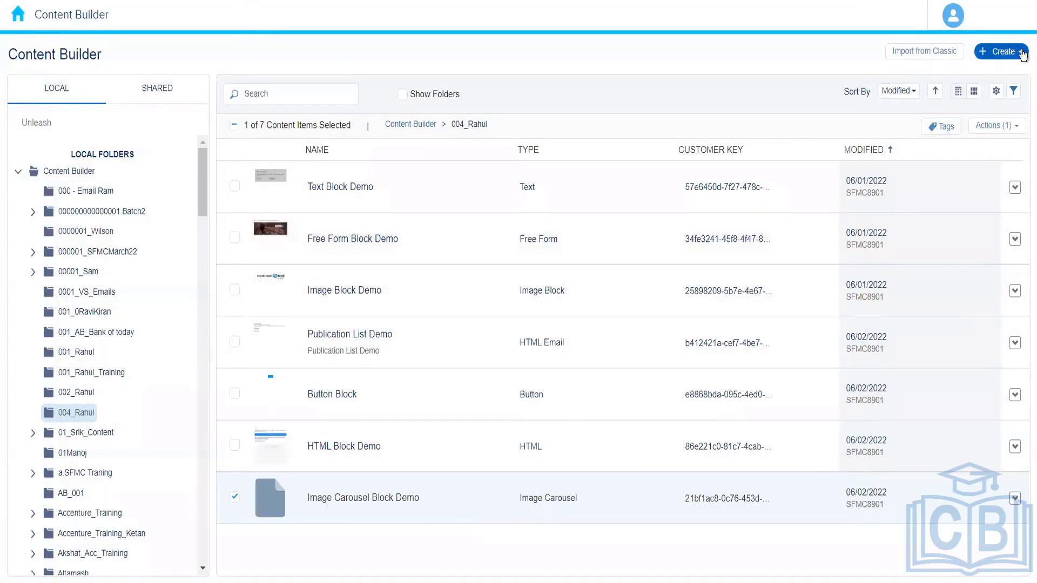
click(1023, 54)
mouse_move(968, 115)
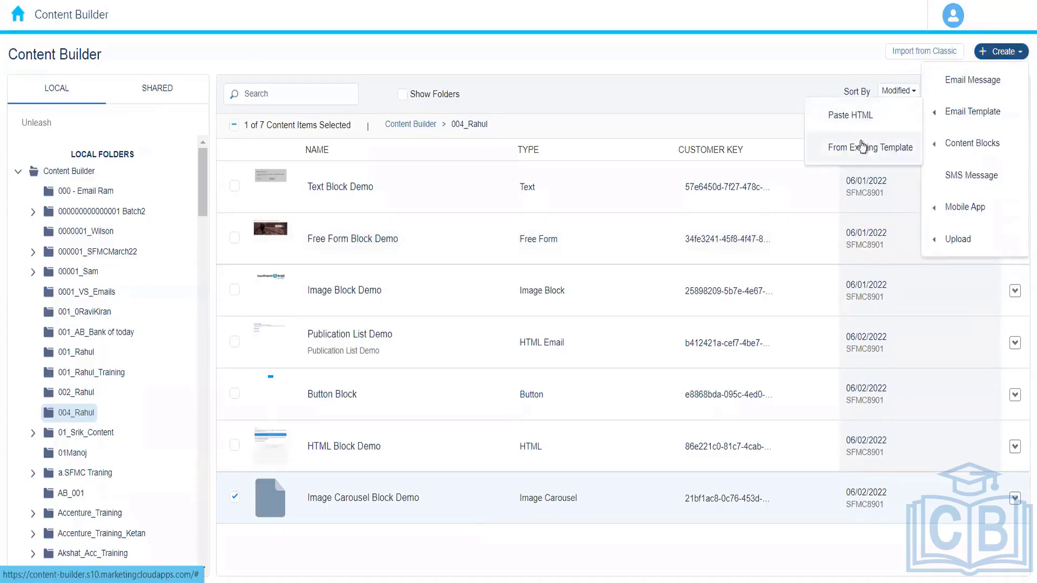
click(964, 84)
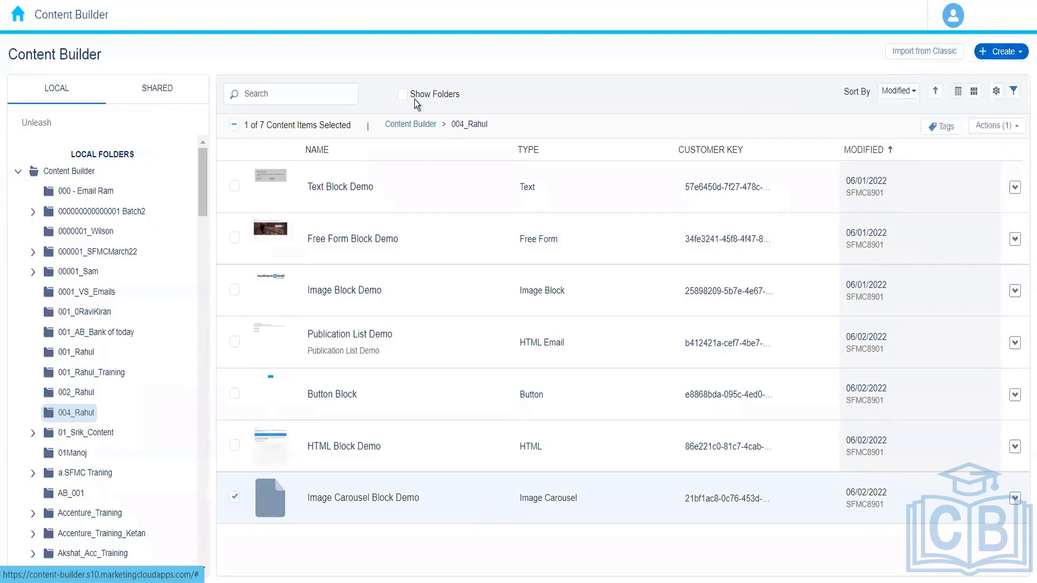
click(151, 126)
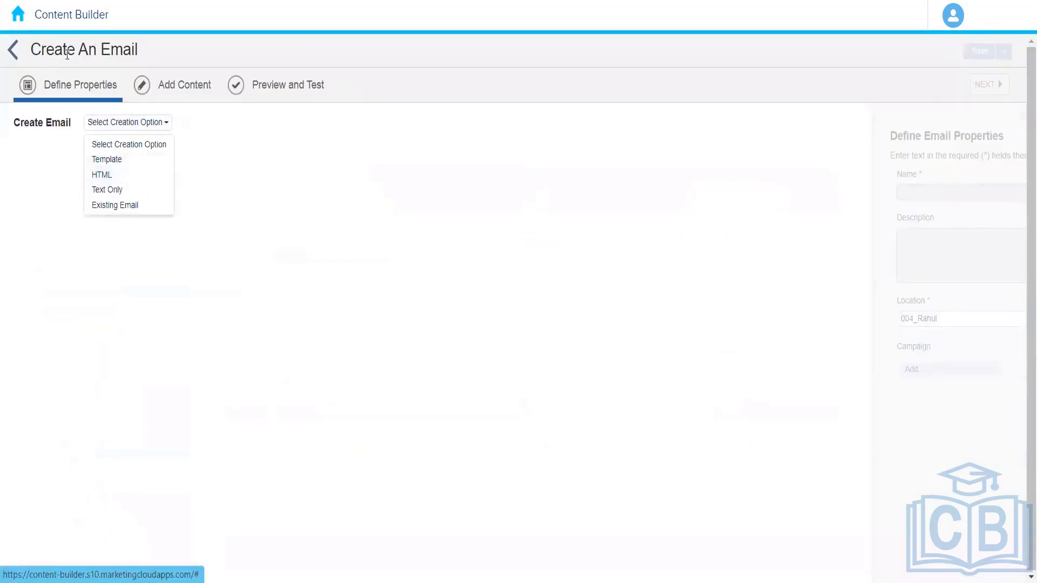
click(144, 162)
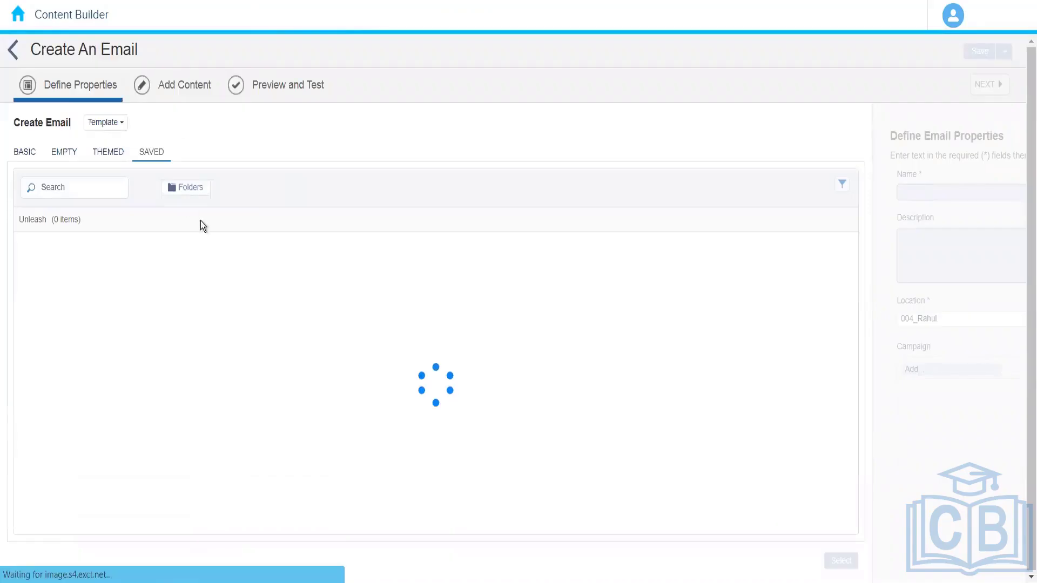
Look through the basic and empty templates and base the email on the empty Basic 1 Column template
click(31, 156)
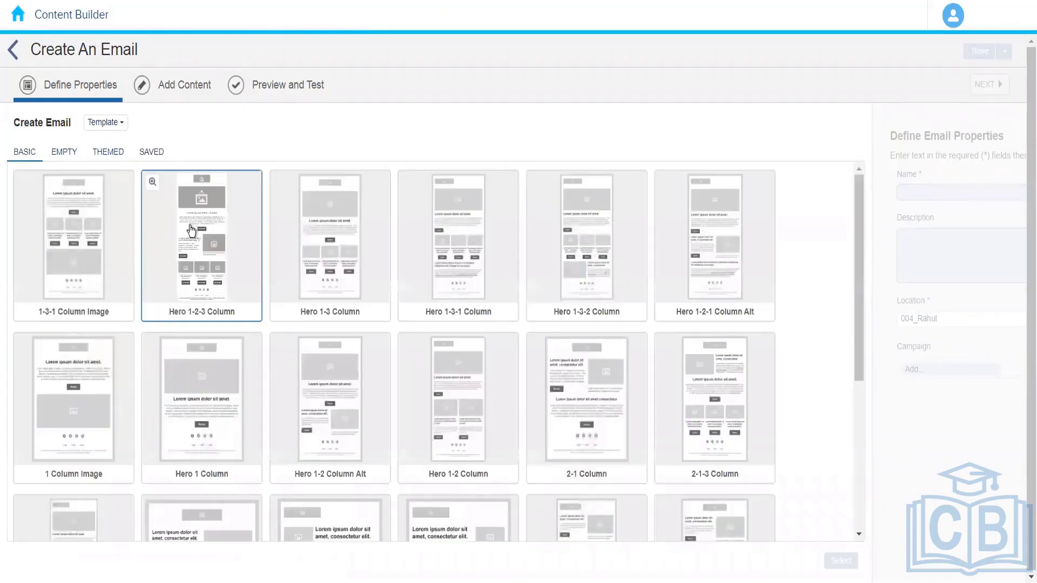
click(65, 153)
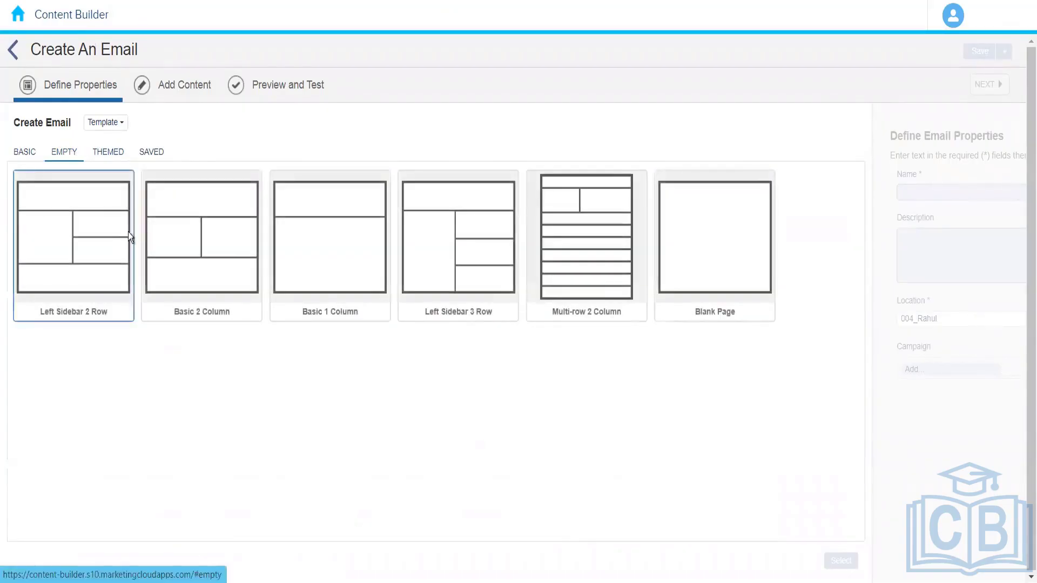
click(324, 244)
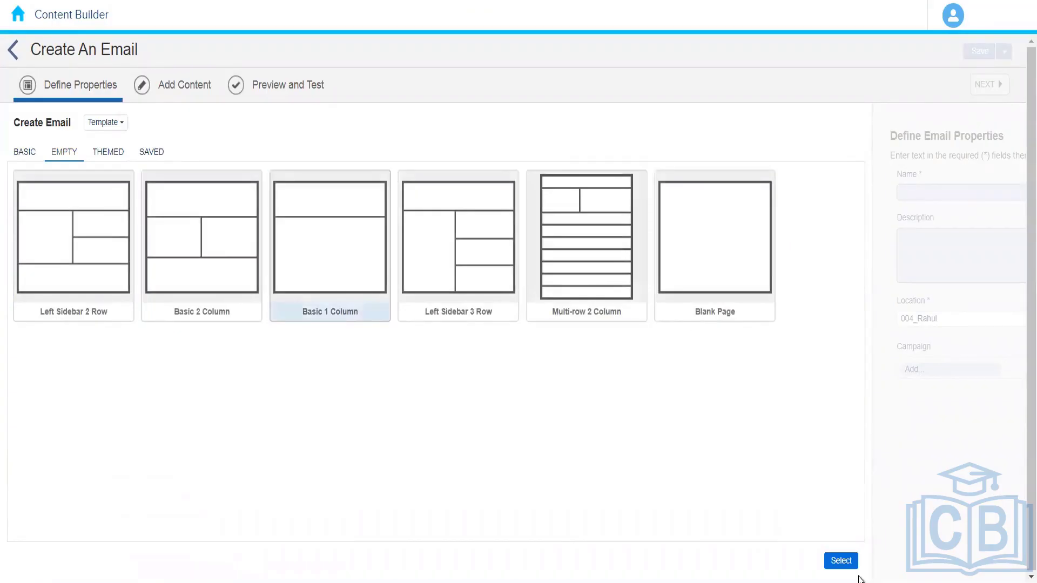
click(841, 561)
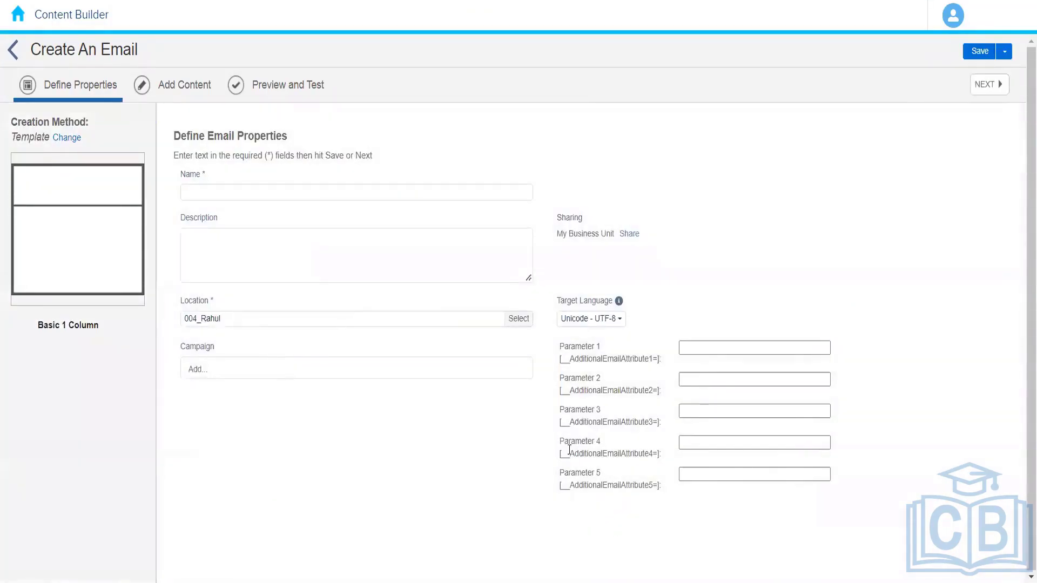
Name the email AB Test Content Demo
click(271, 193)
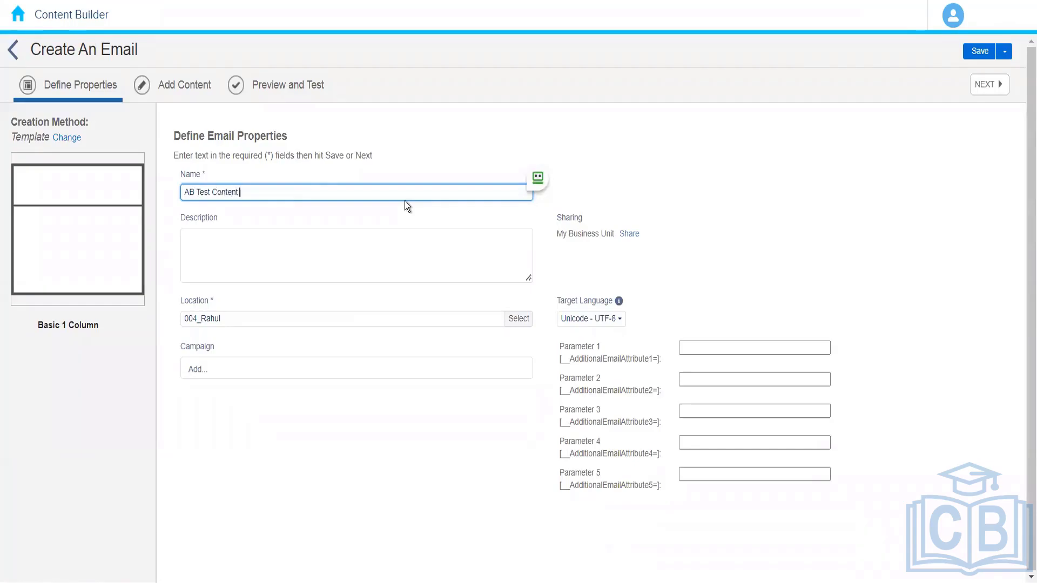
text(AB Test Content Demo)
click(633, 133)
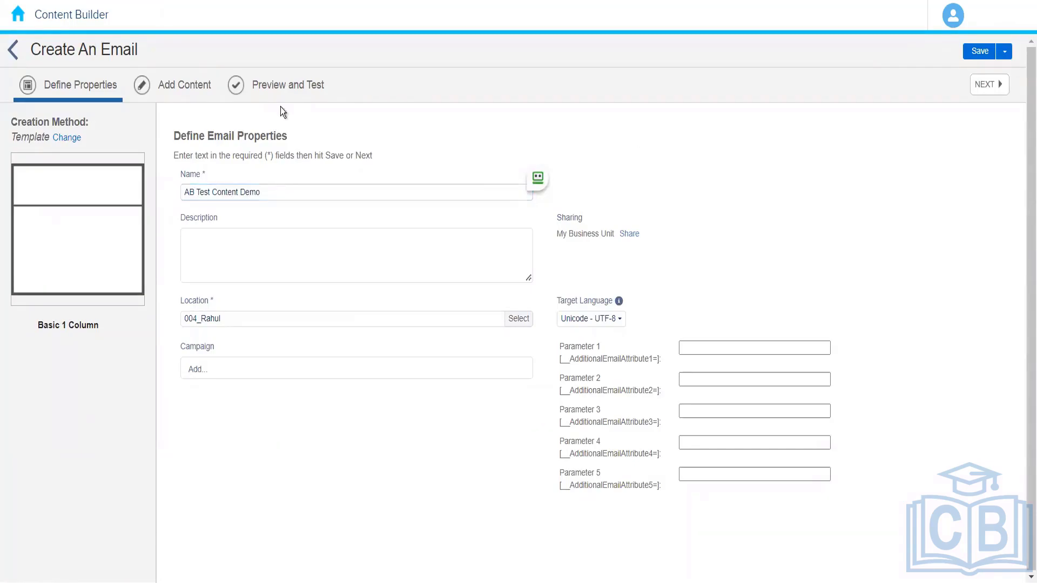
Proceed to the email's content and place a Text block in the upper area, keeping its placeholder text
click(177, 95)
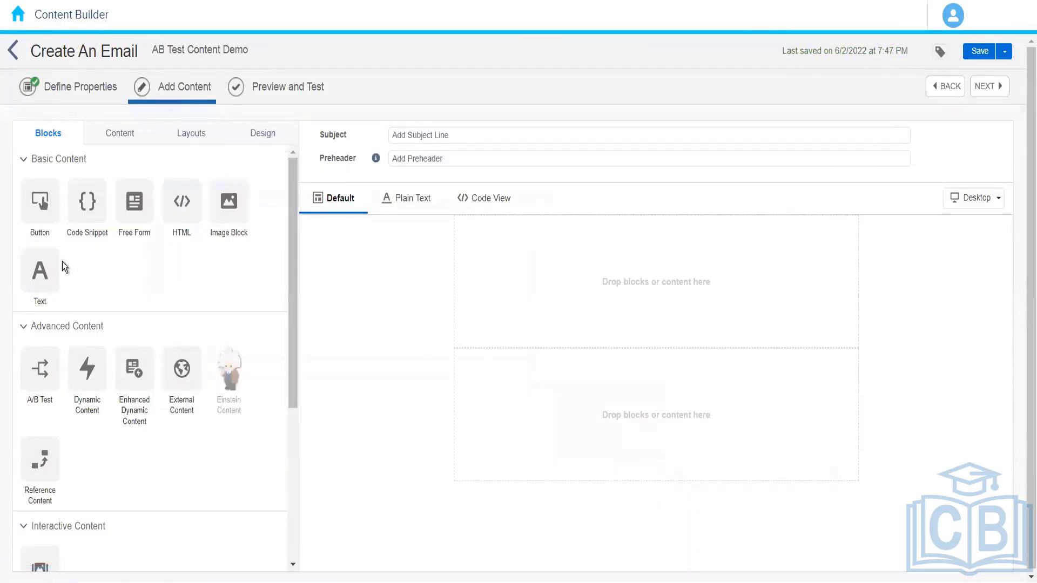
drag(40, 268, 583, 264)
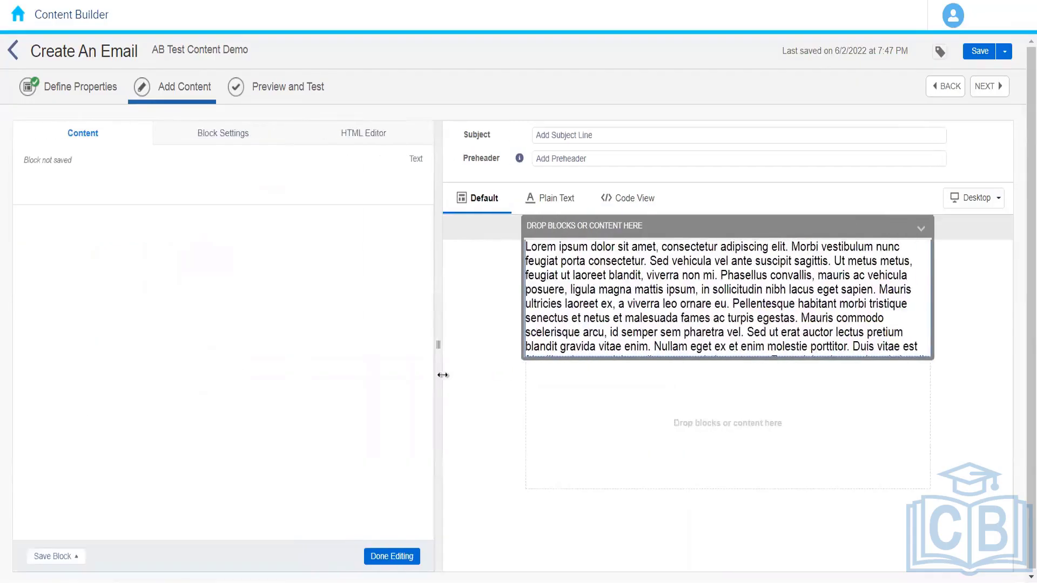
click(391, 556)
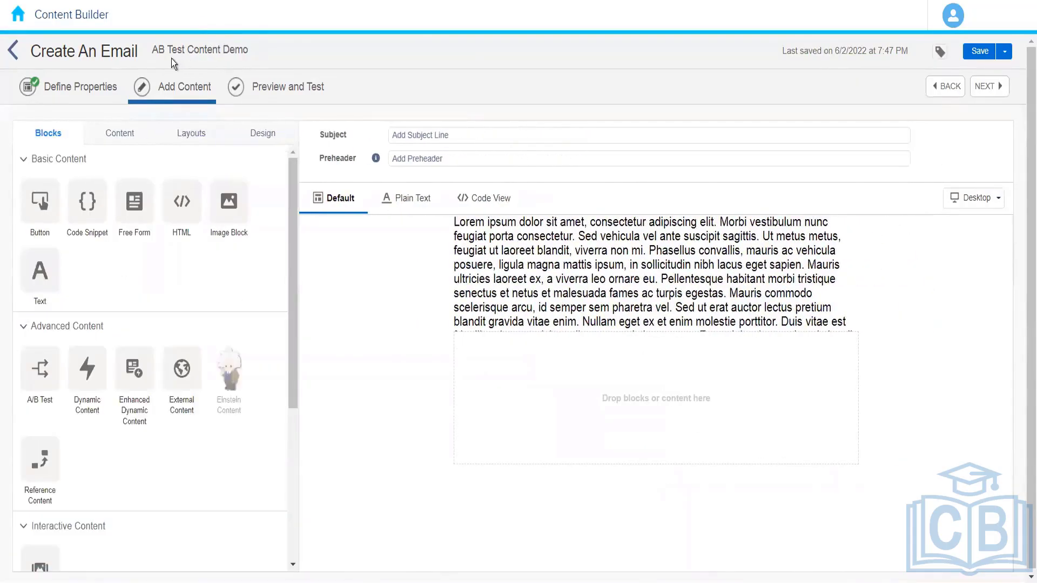
Copy the email name AB Test Content Demo into the subject line, save the email and return to the content list
click(153, 51)
key(ctrl+c)
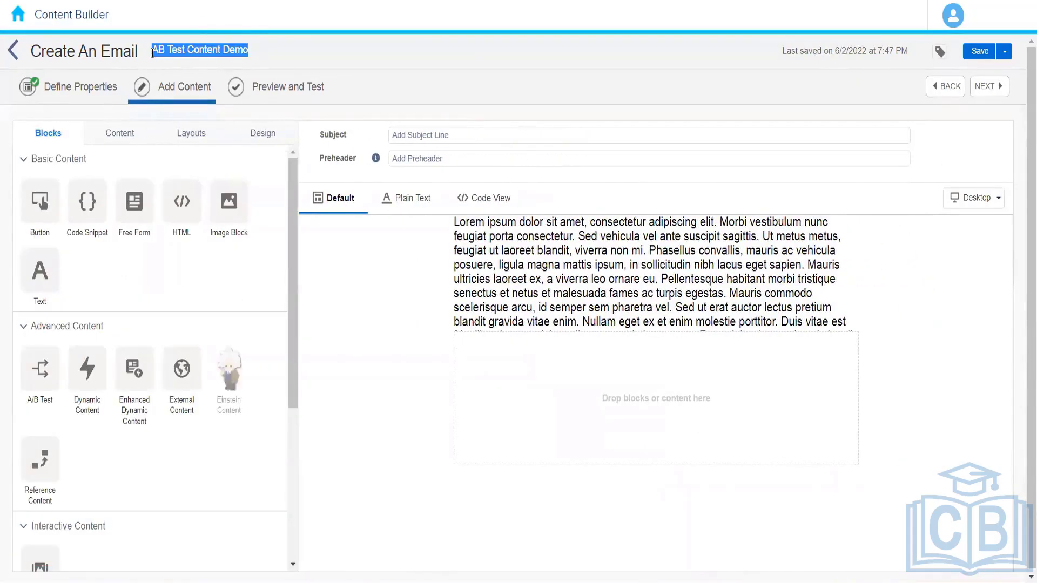
click(399, 136)
key(ctrl+v)
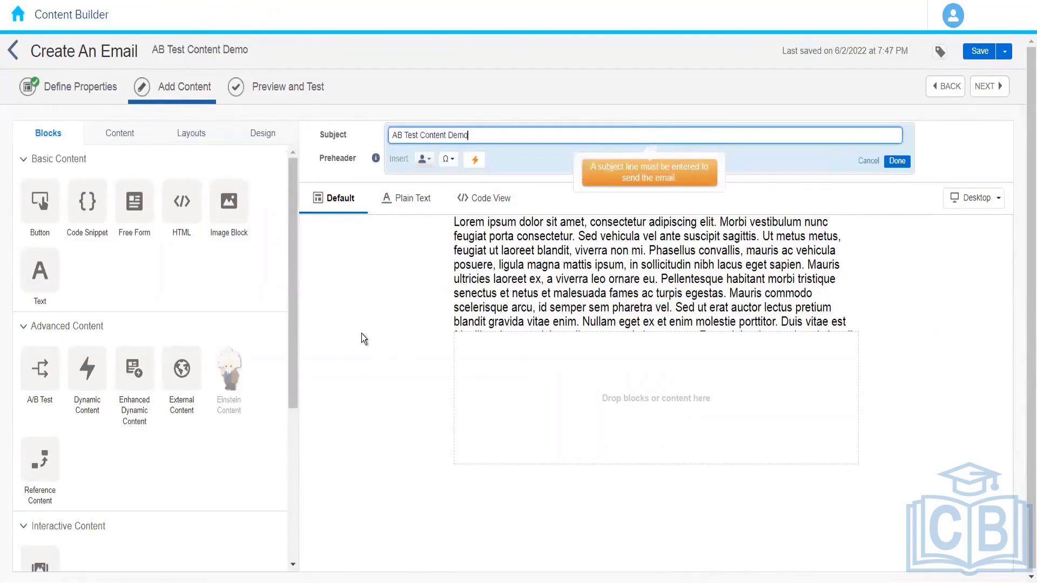
click(361, 333)
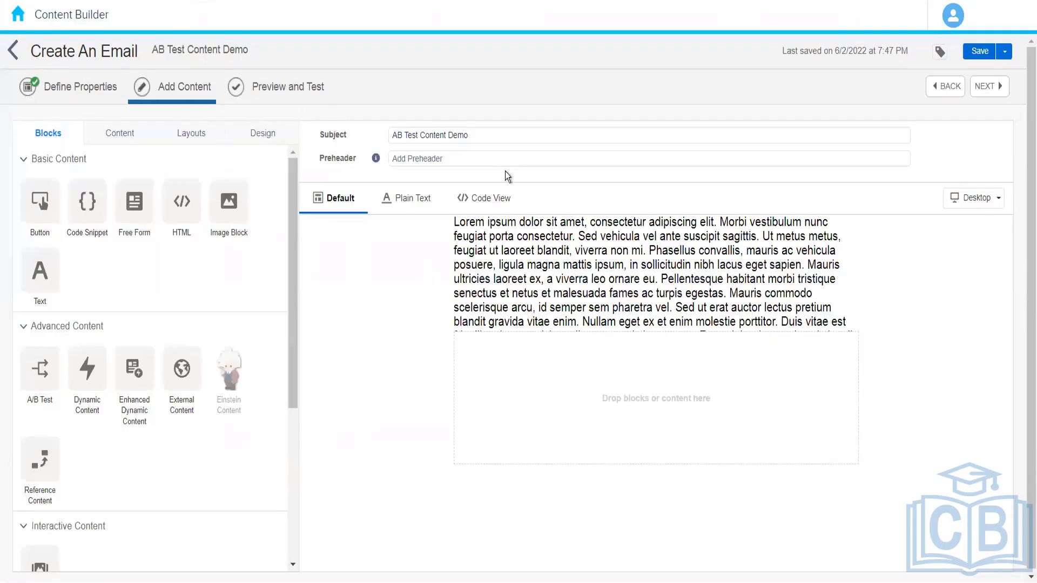
click(976, 61)
click(13, 55)
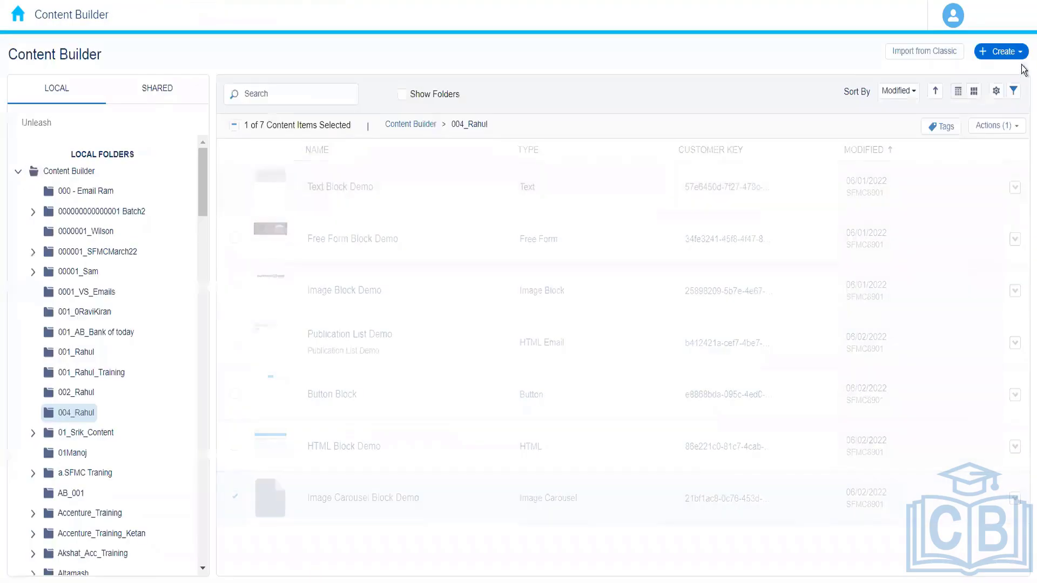
click(1008, 57)
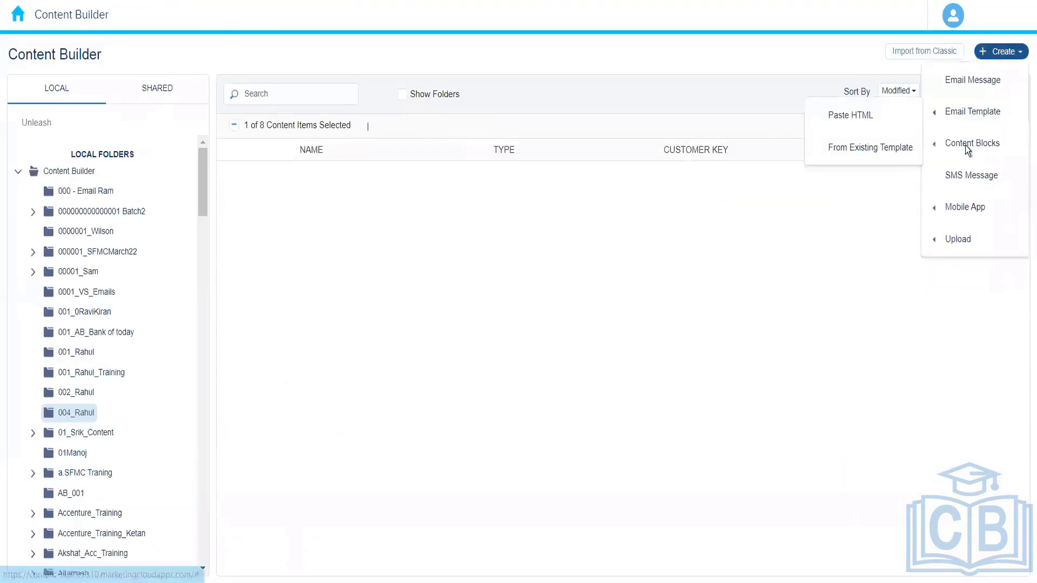
mouse_move(965, 145)
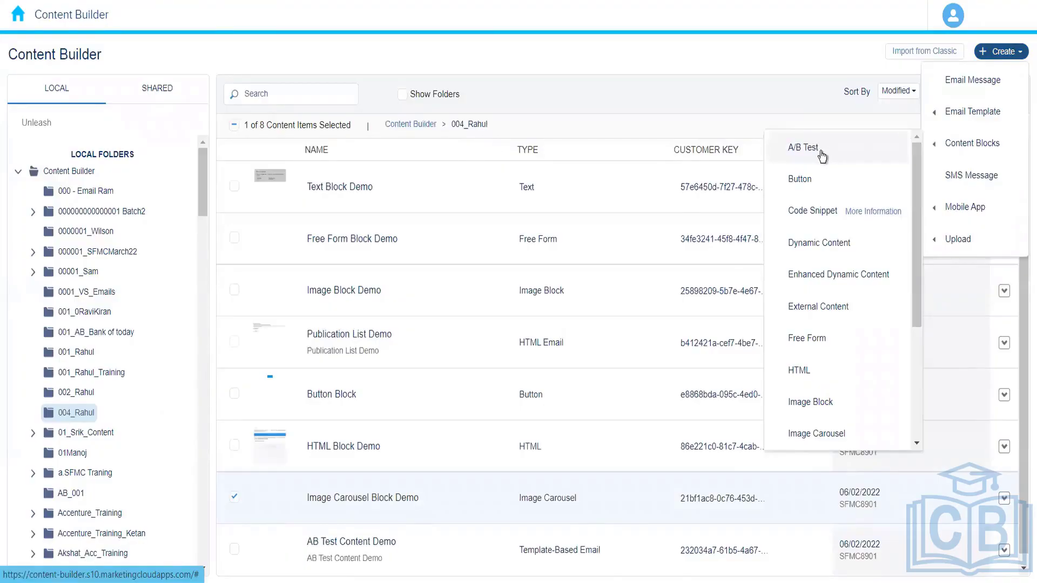
click(659, 98)
Open the AB Test Content Demo email from the content list for content editing
scroll(666, 512, down, 1)
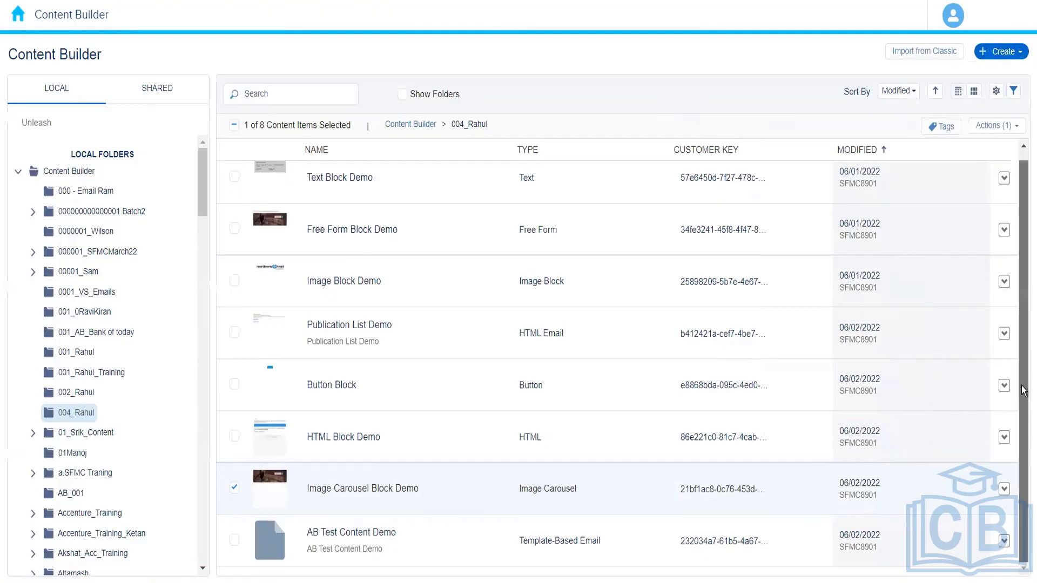
click(614, 548)
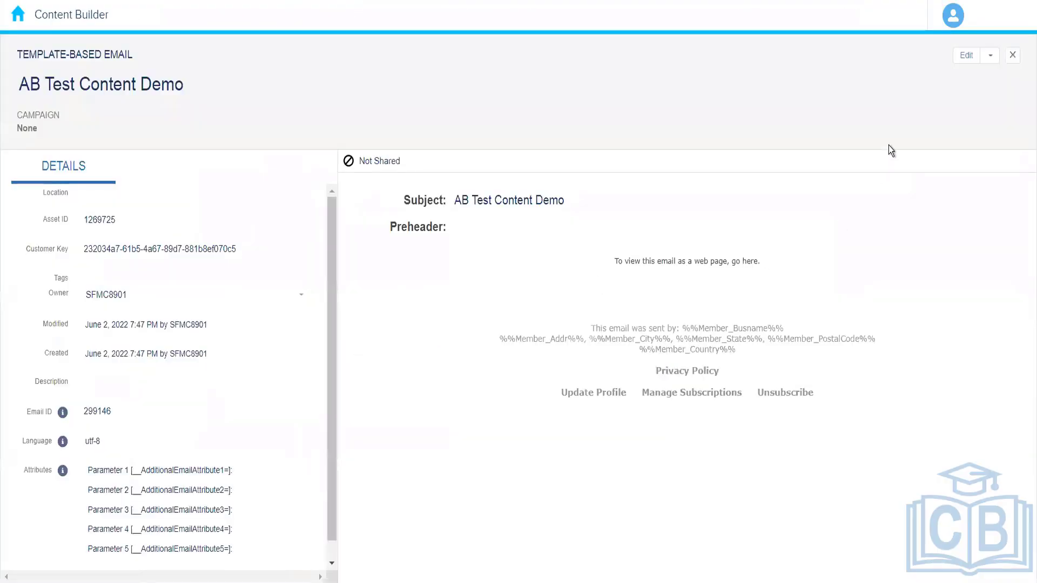
click(966, 56)
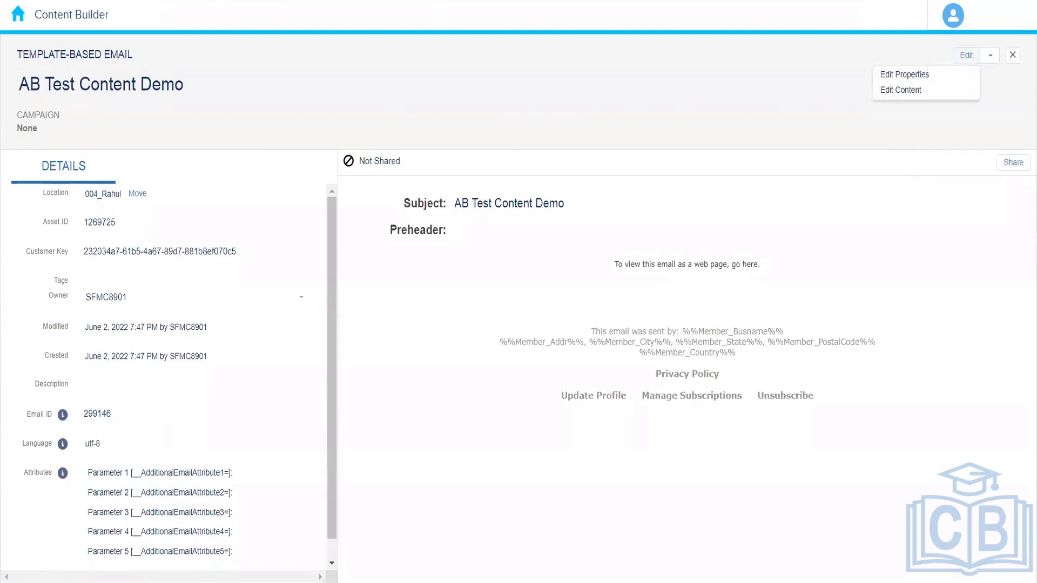
click(895, 96)
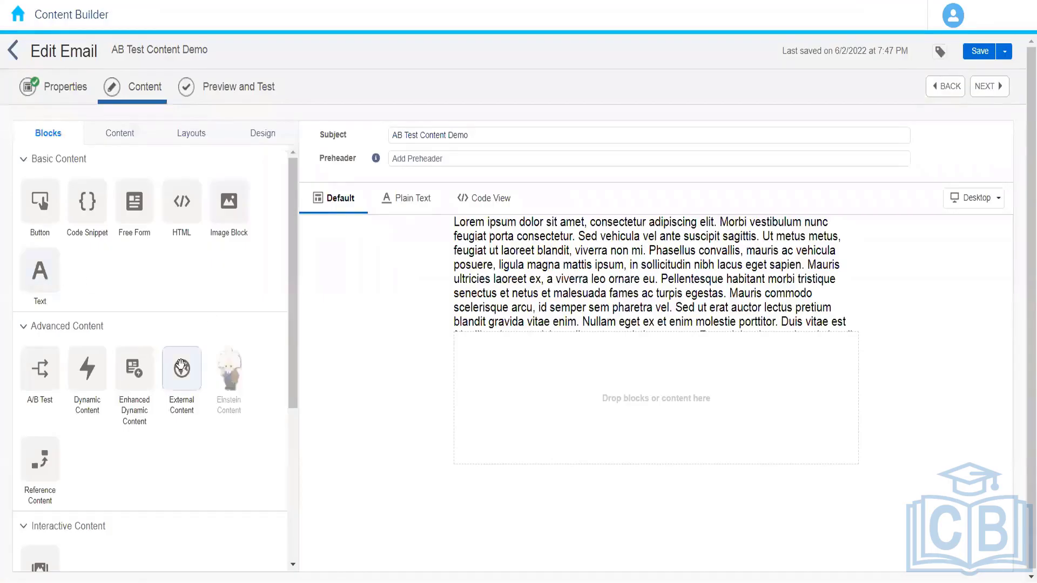
Place an A/B Test block beneath the text and assign the existing Text Block Demo as its Content A
drag(41, 366, 518, 367)
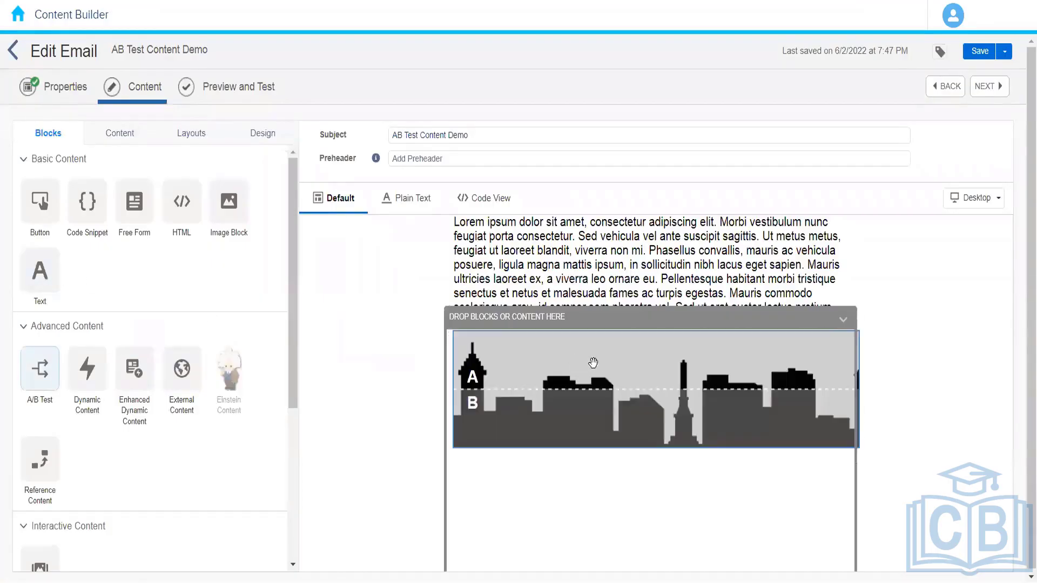
click(621, 410)
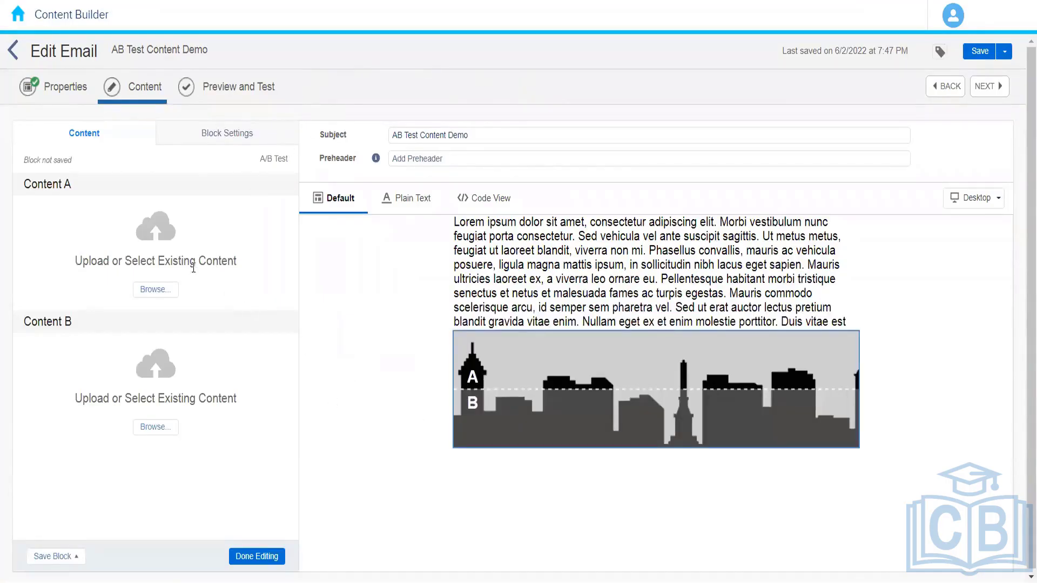
click(159, 290)
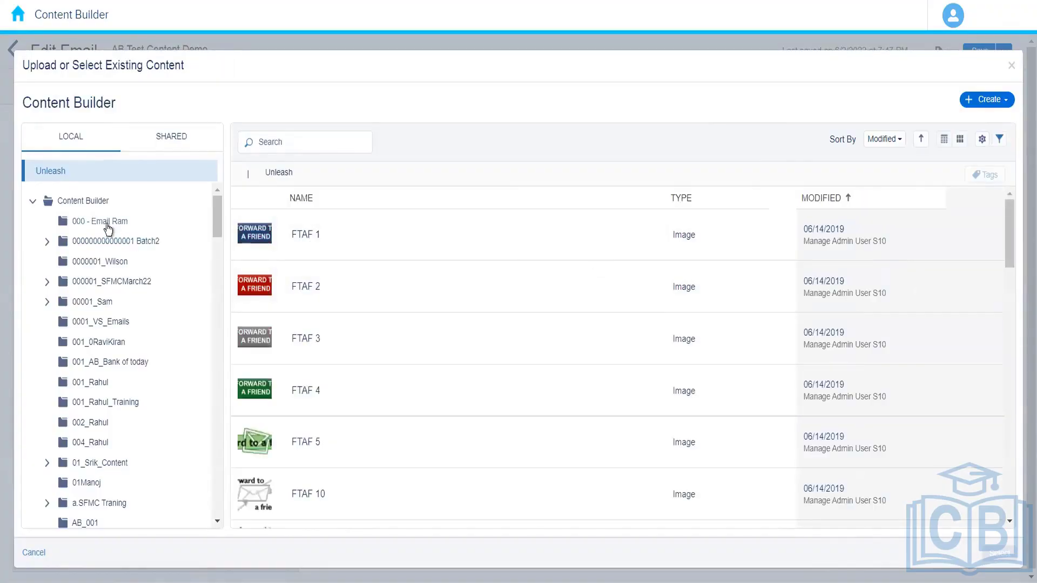
click(85, 443)
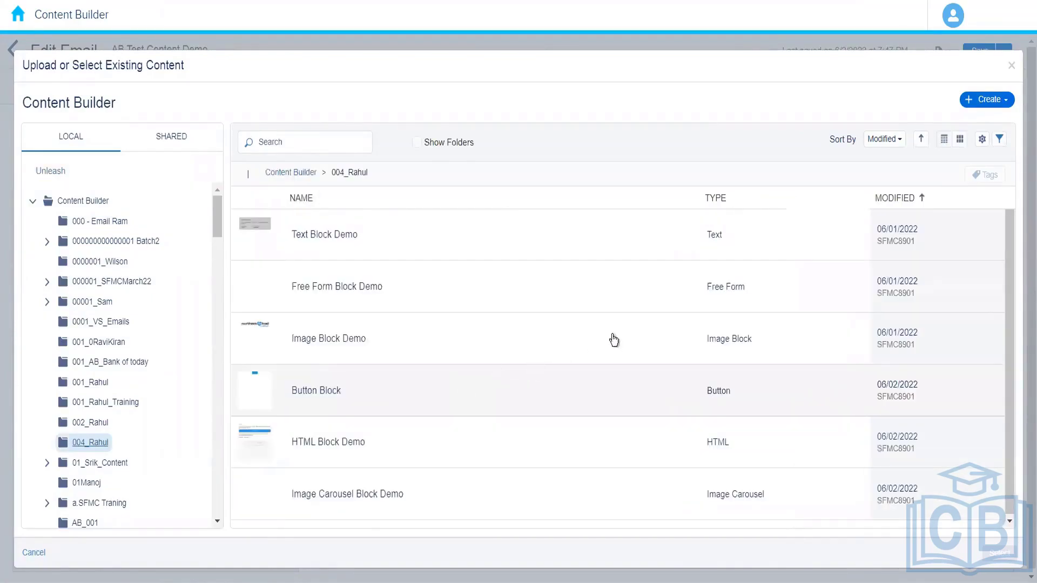
click(596, 243)
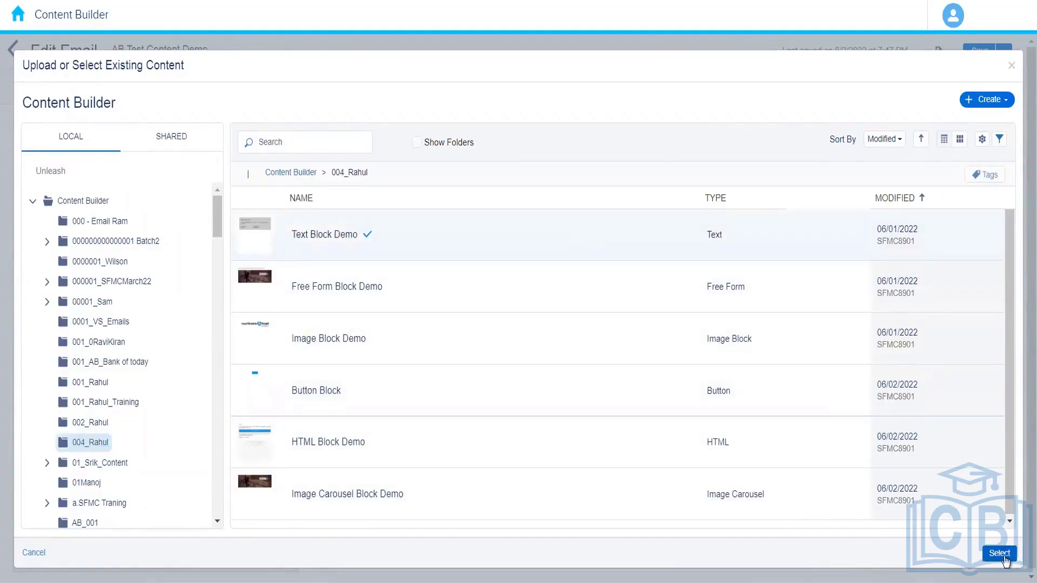
click(1000, 554)
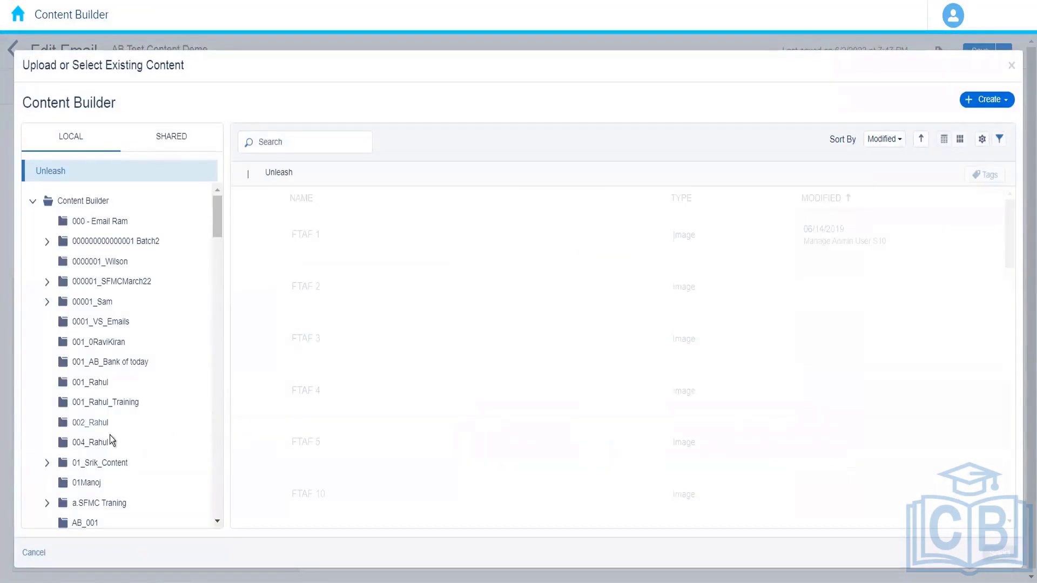
Assign the existing HTML Block Demo as Content B of the A/B Test block
click(90, 442)
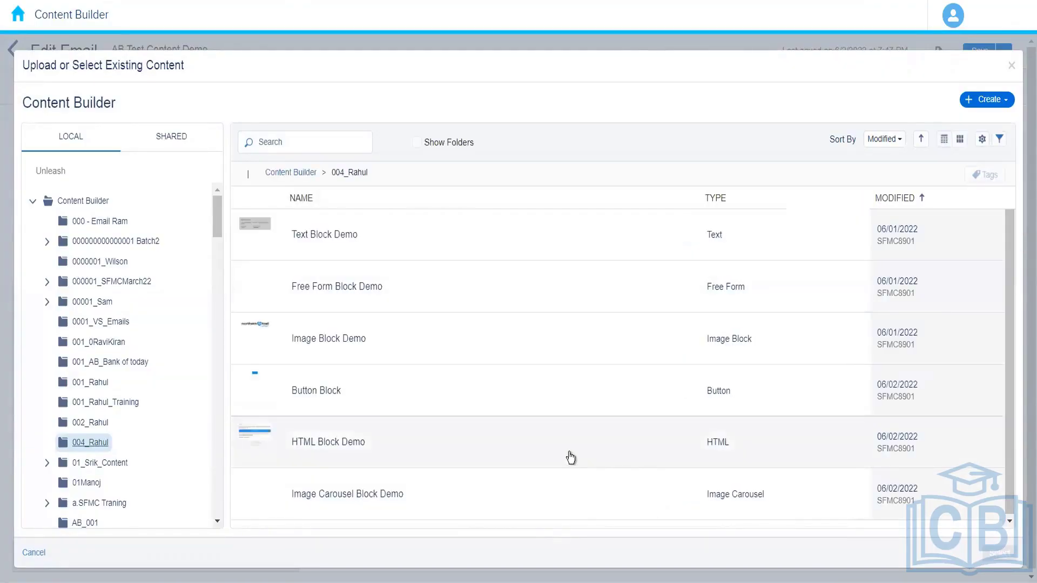
click(570, 456)
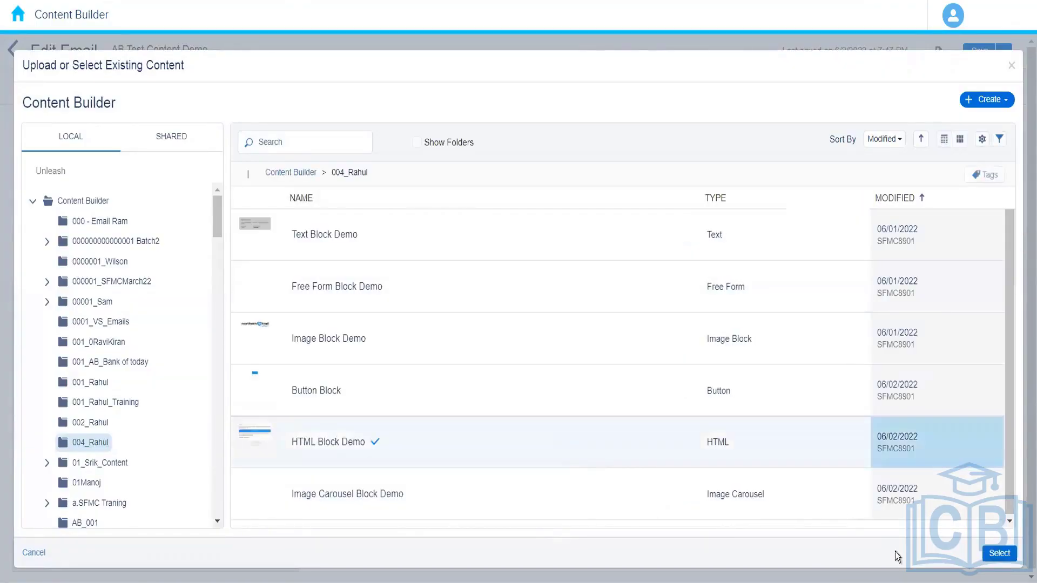
click(1000, 554)
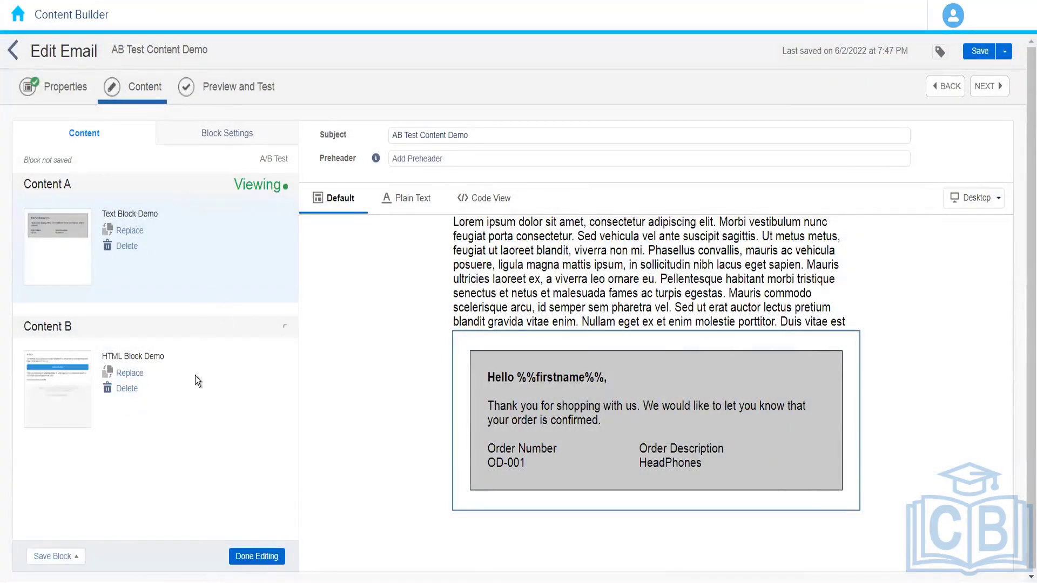
Compare the Content A and Content B versions of the A/B Test block in the email preview
click(196, 376)
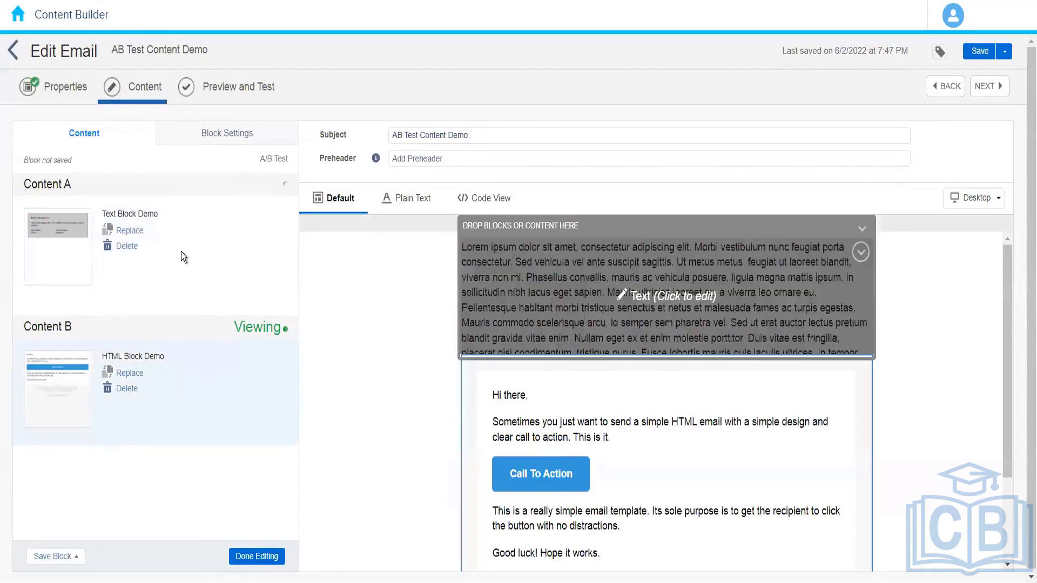
click(183, 287)
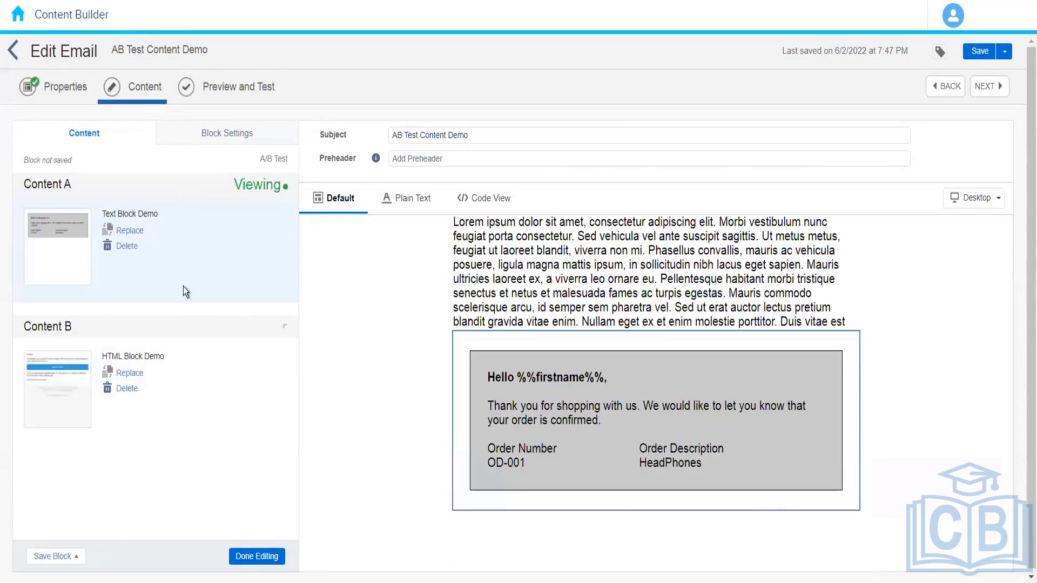
click(194, 381)
Finish editing the A/B Test block and save the AB Test Content Demo email
click(256, 557)
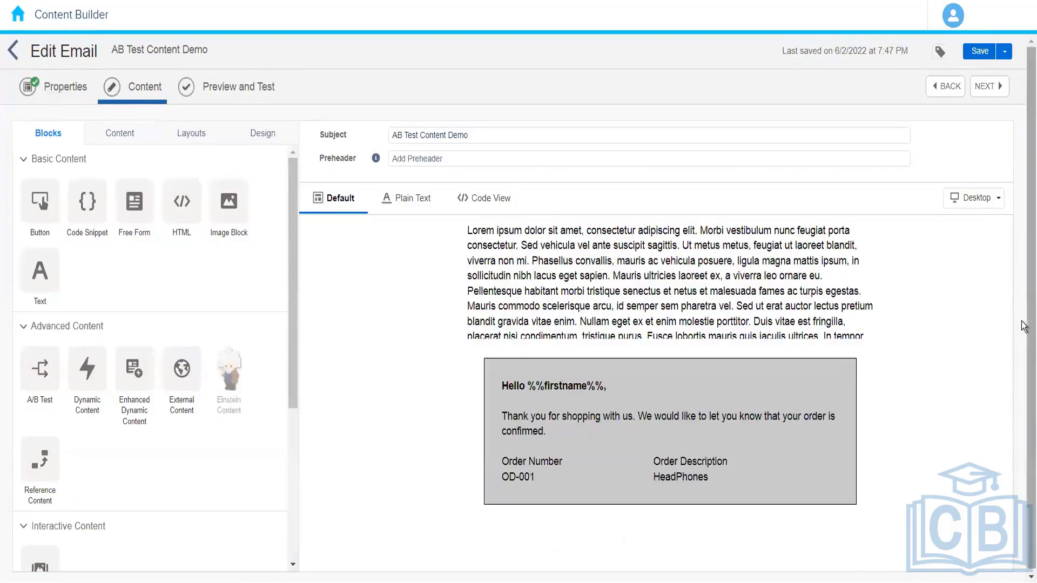
drag(1028, 322, 1028, 370)
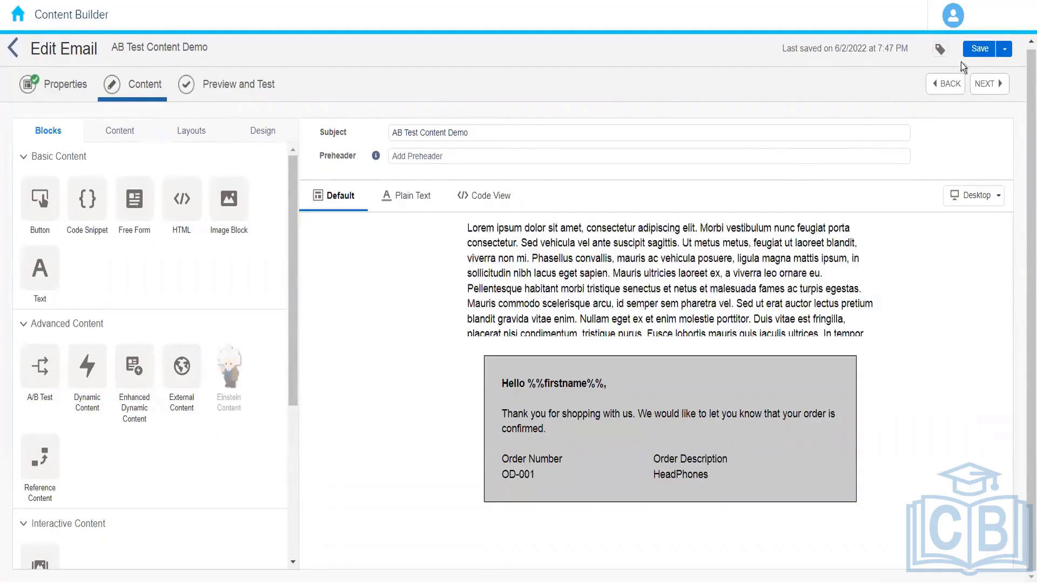
click(979, 51)
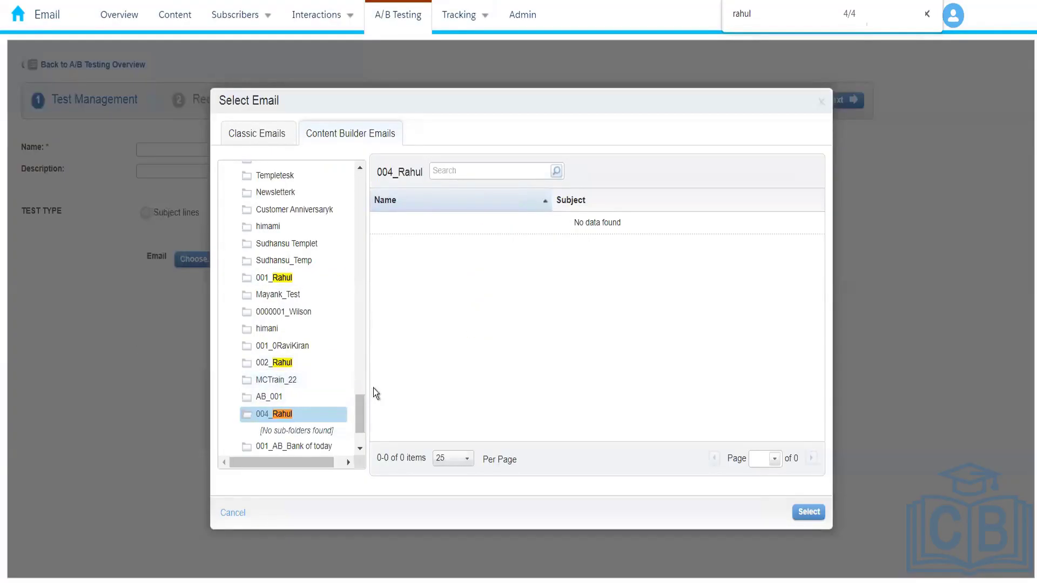
Switch to Email Studio's A/B test setup, reload the 004 folder and choose AB Test Content Demo as the test email
click(294, 382)
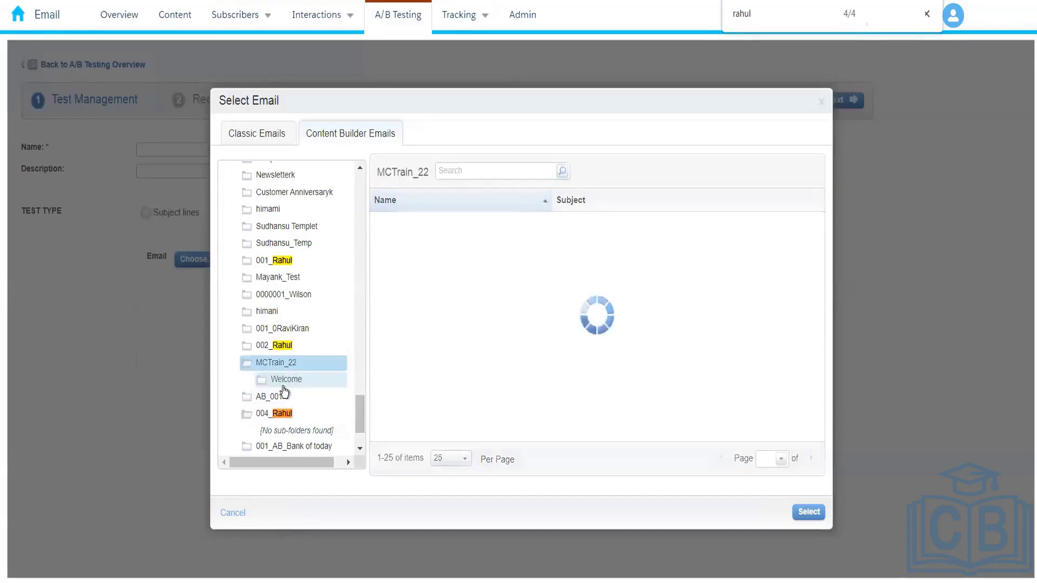
click(277, 414)
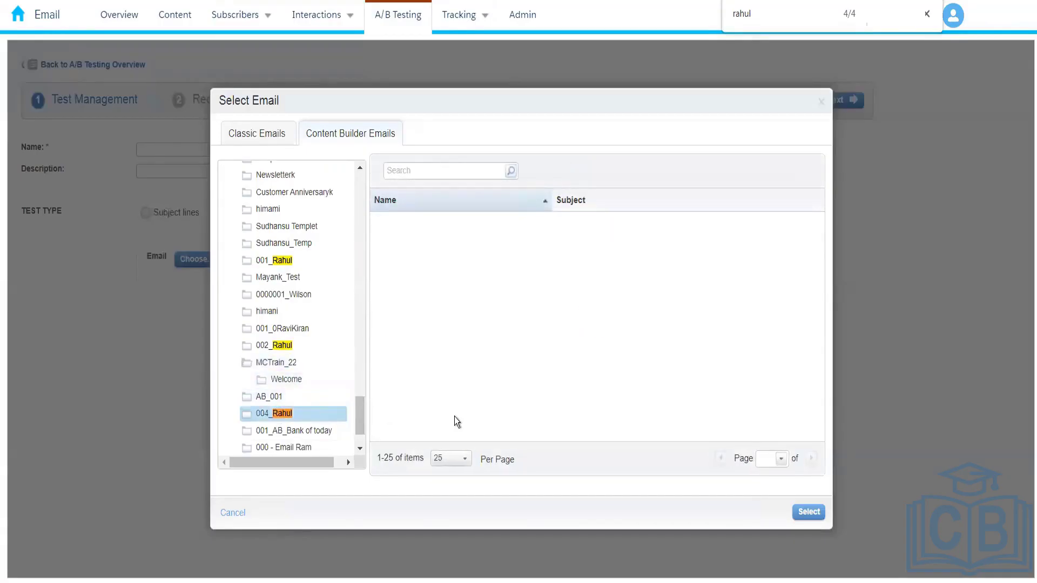
click(304, 433)
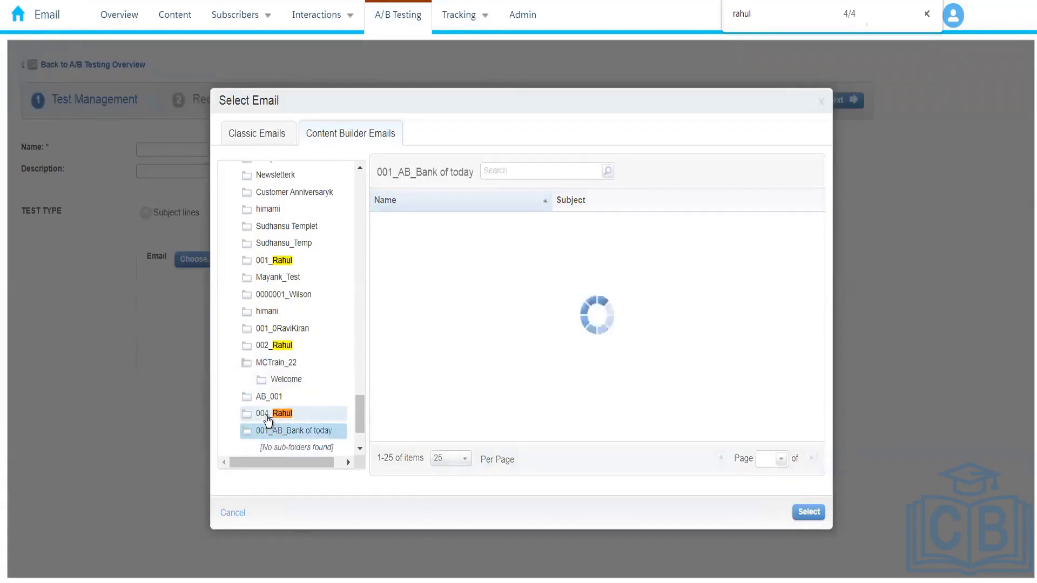
click(268, 421)
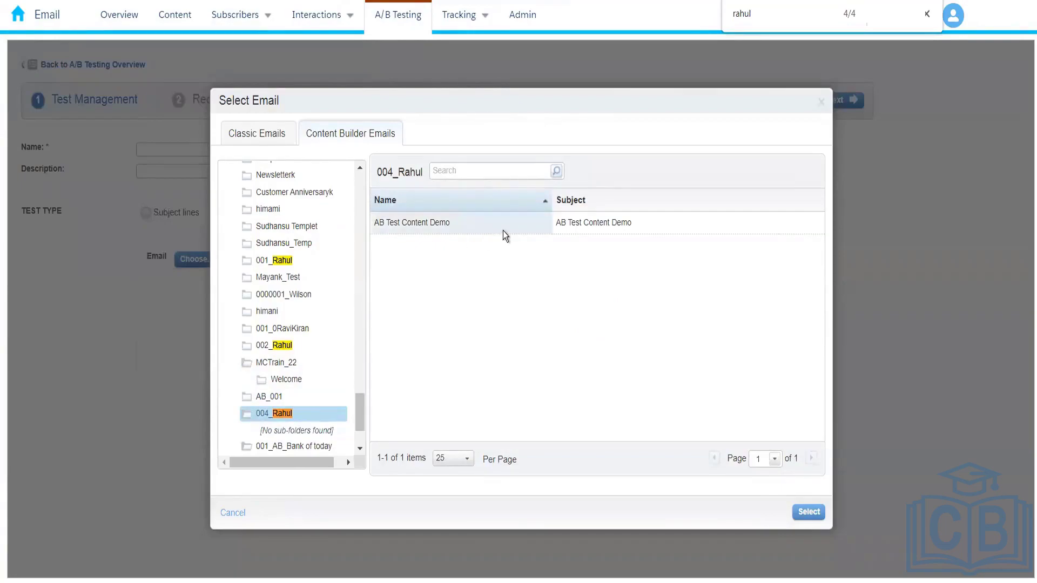
click(503, 231)
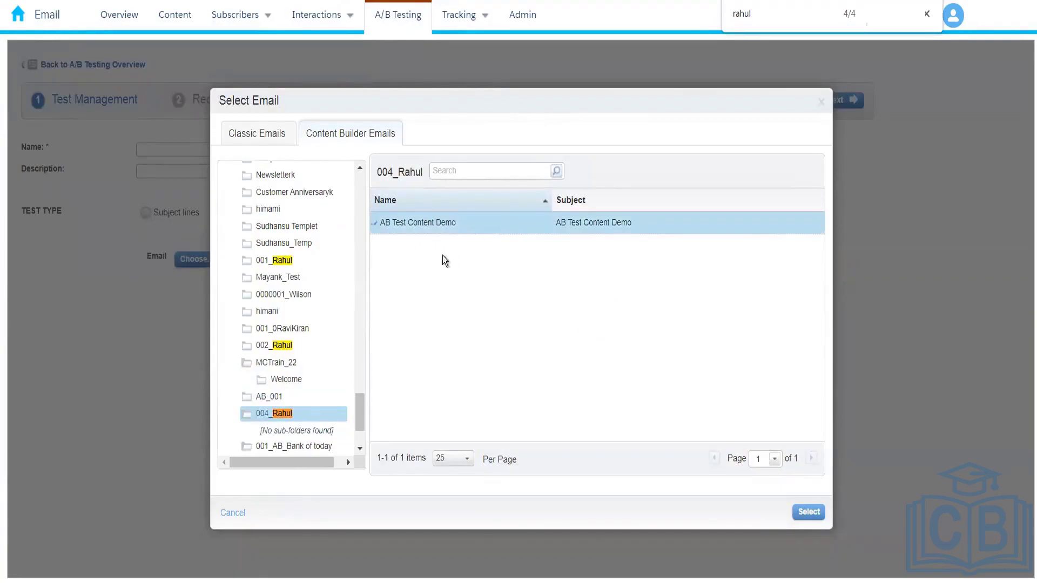
click(803, 517)
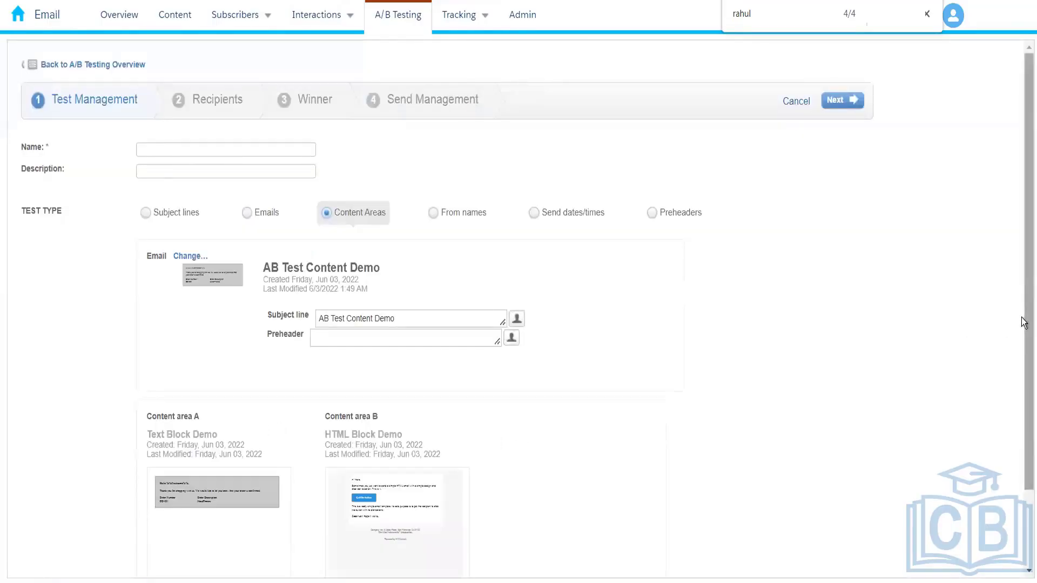
Review the Content area A and Content area B entries in the A/B test setup
drag(1025, 340, 1024, 402)
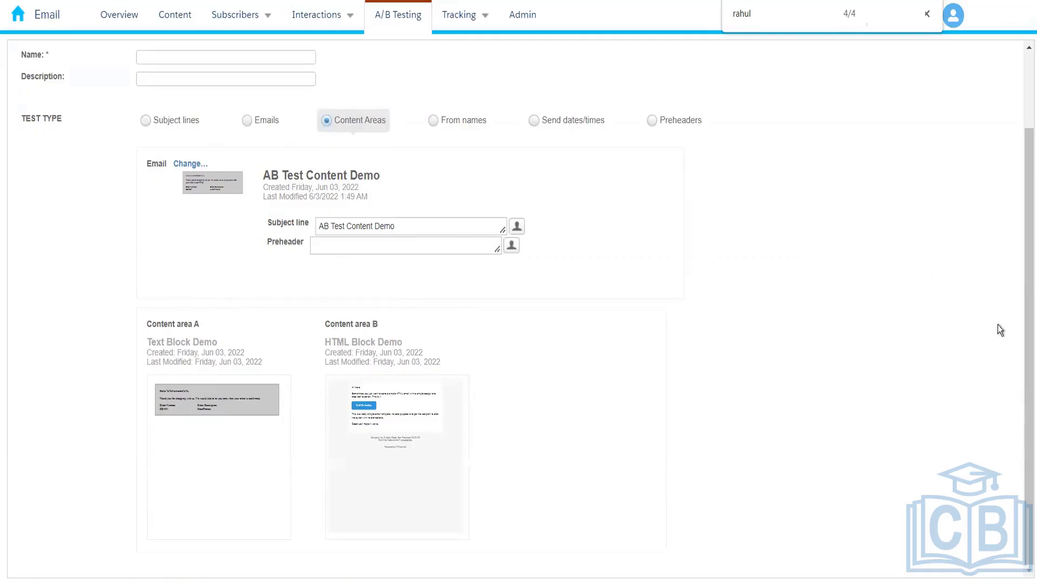
scroll(1024, 351, up, 2)
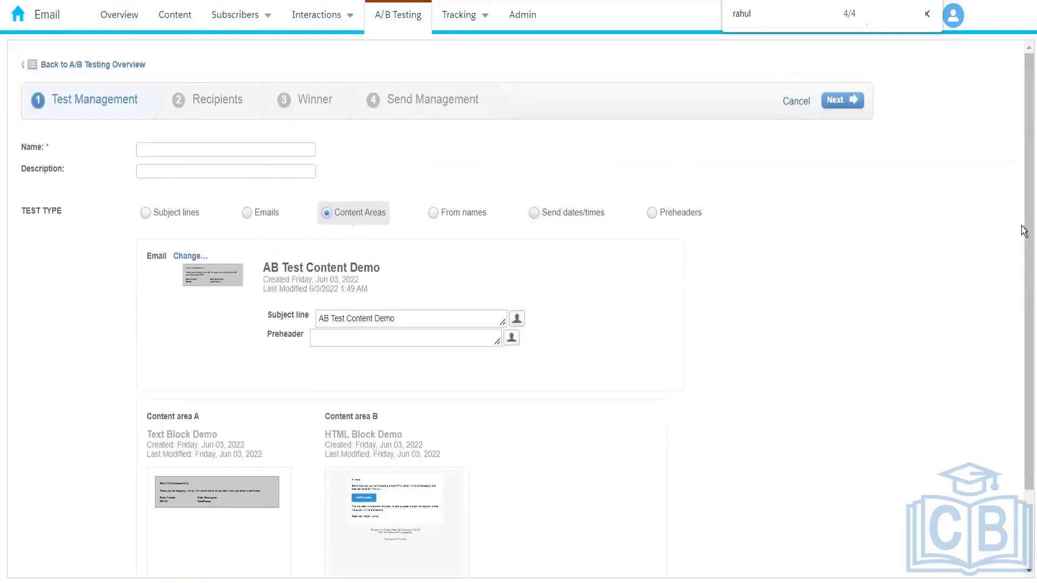
scroll(1024, 330, down, 1)
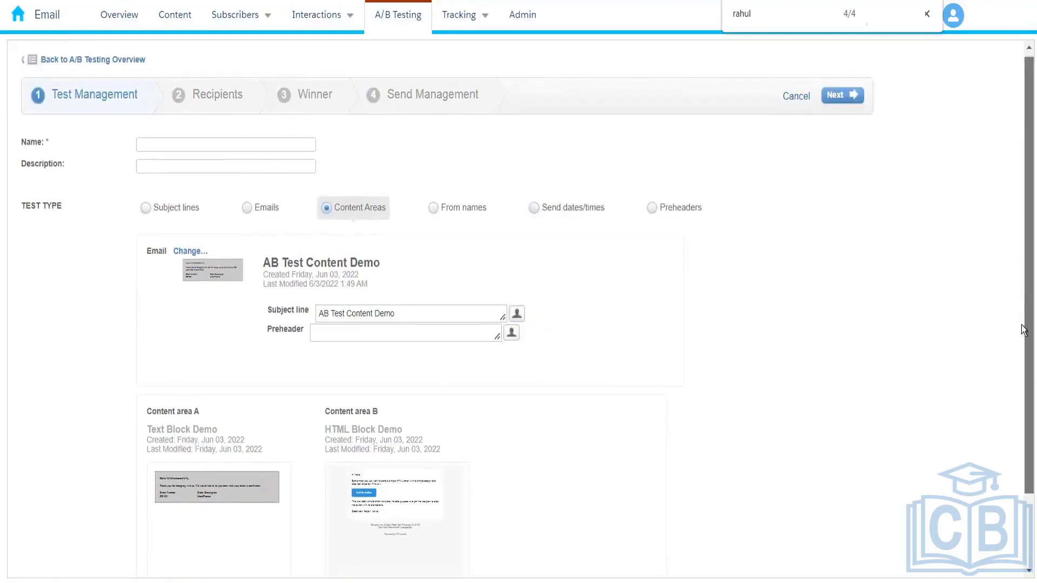
scroll(1024, 330, down, 2)
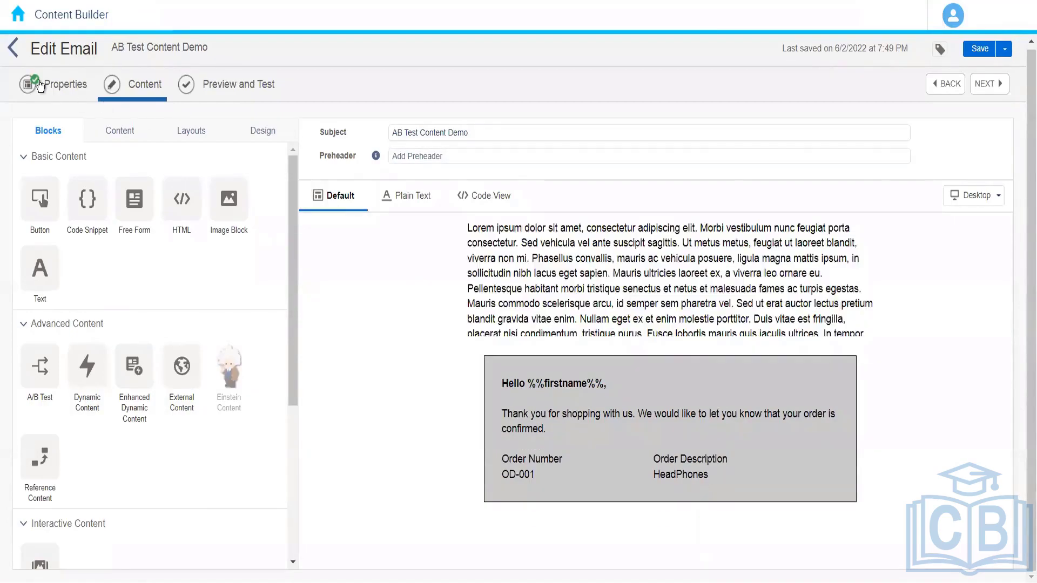
Switch to Content Builder and leave the AB Test Content Demo email for the content list
click(12, 54)
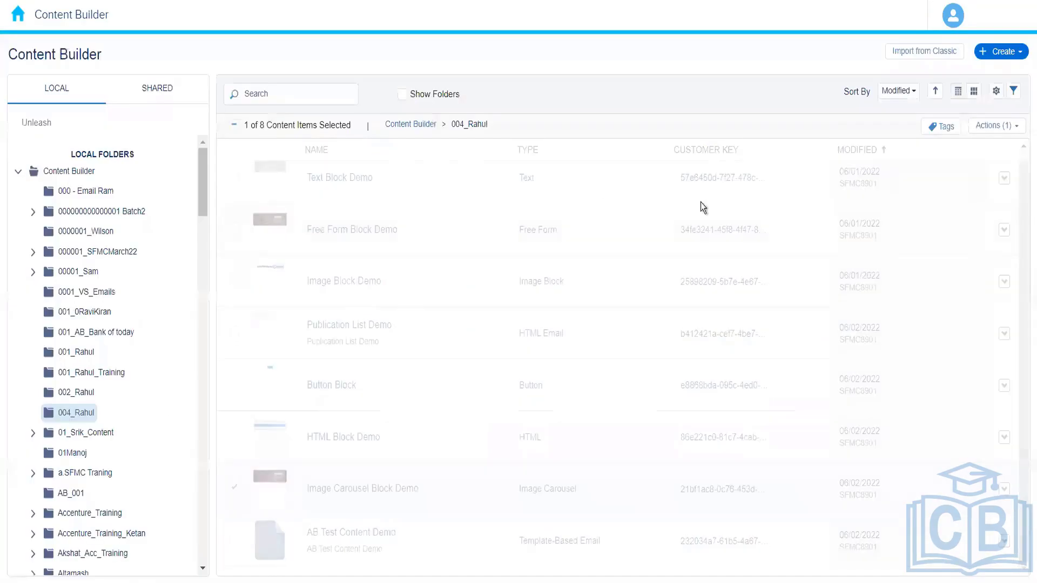